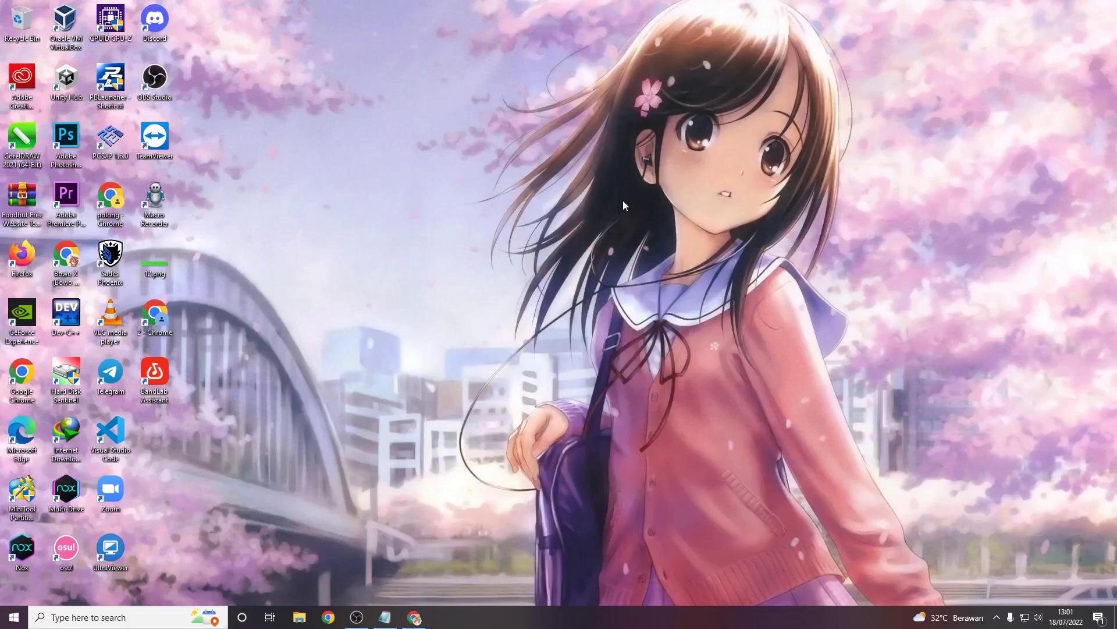
- Switch to DigitalOcean in Chrome and open the page for creating a new droplet
click(414, 617)
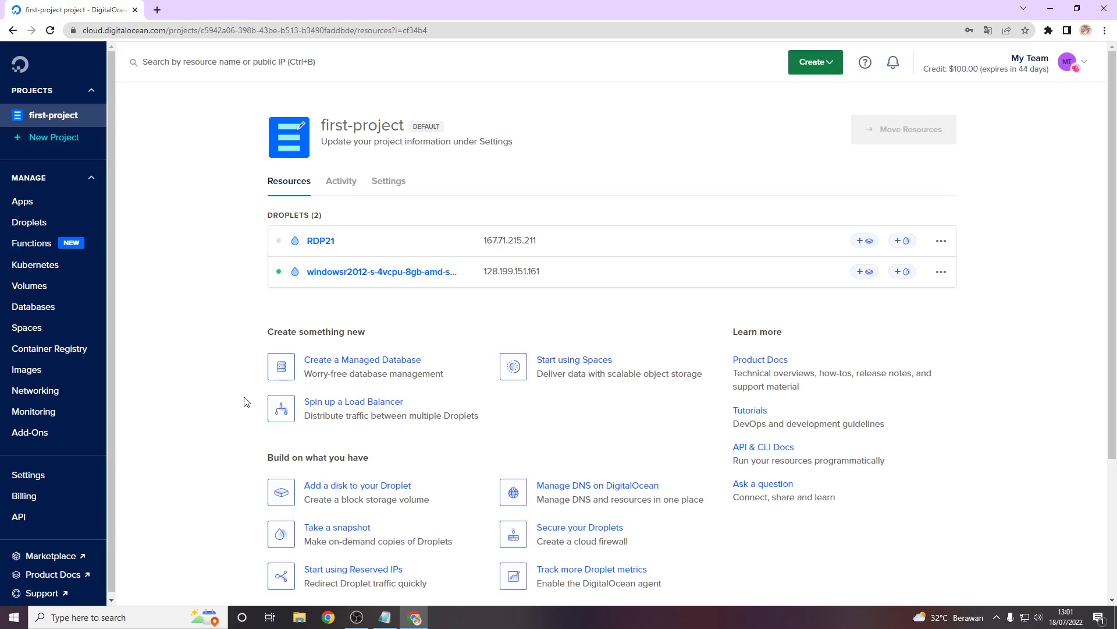
click(808, 63)
click(809, 133)
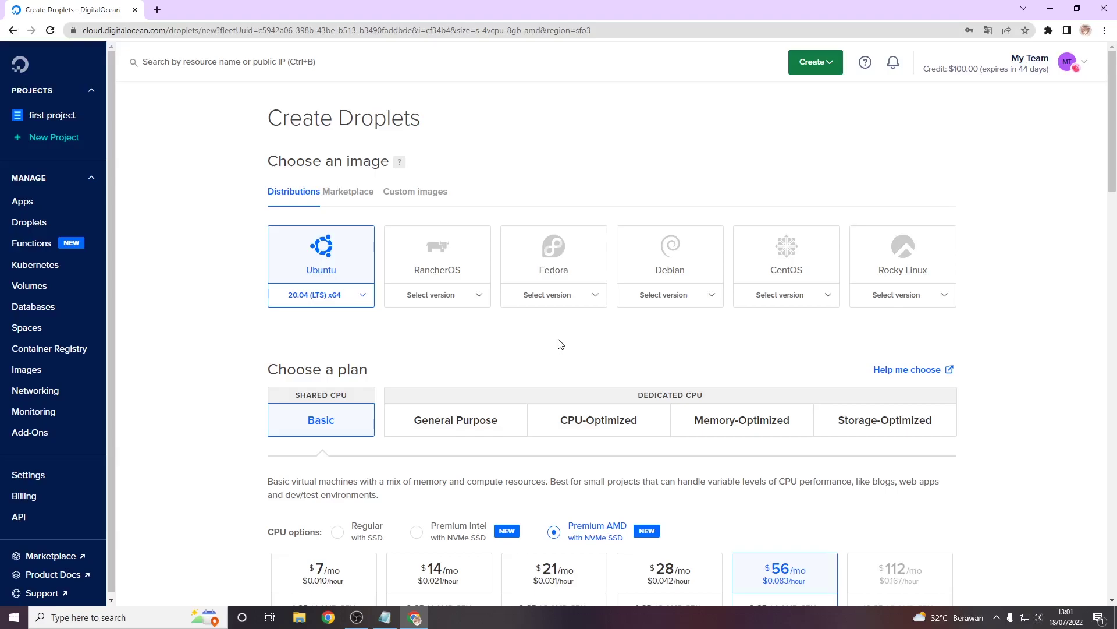
- Bring up the Notepad note and view the download link of the Windows image
click(385, 617)
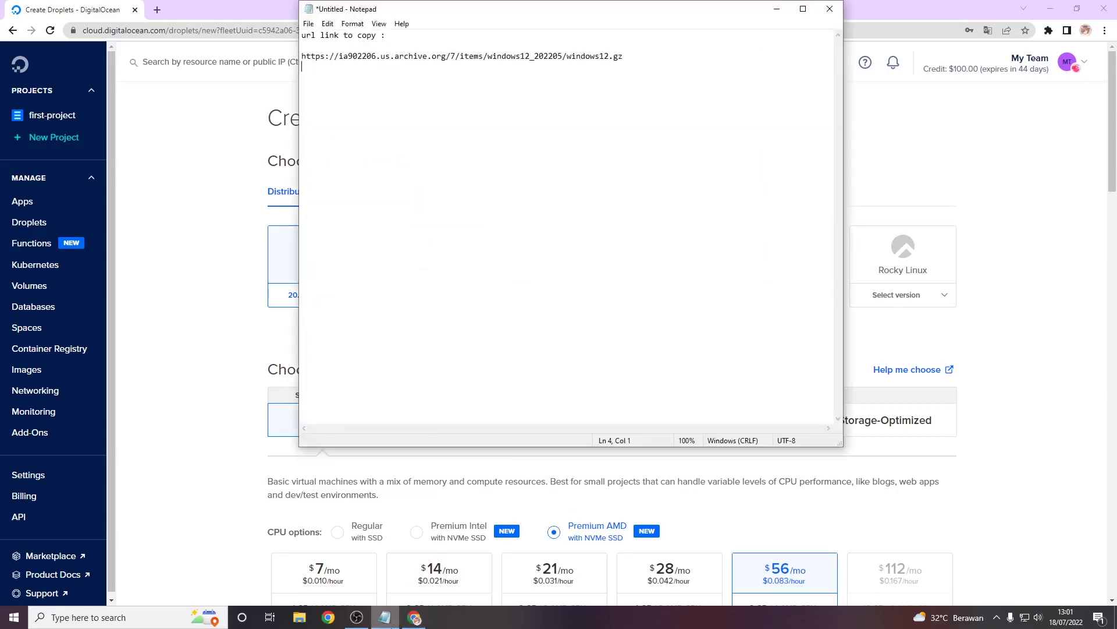
drag(534, 19, 621, 98)
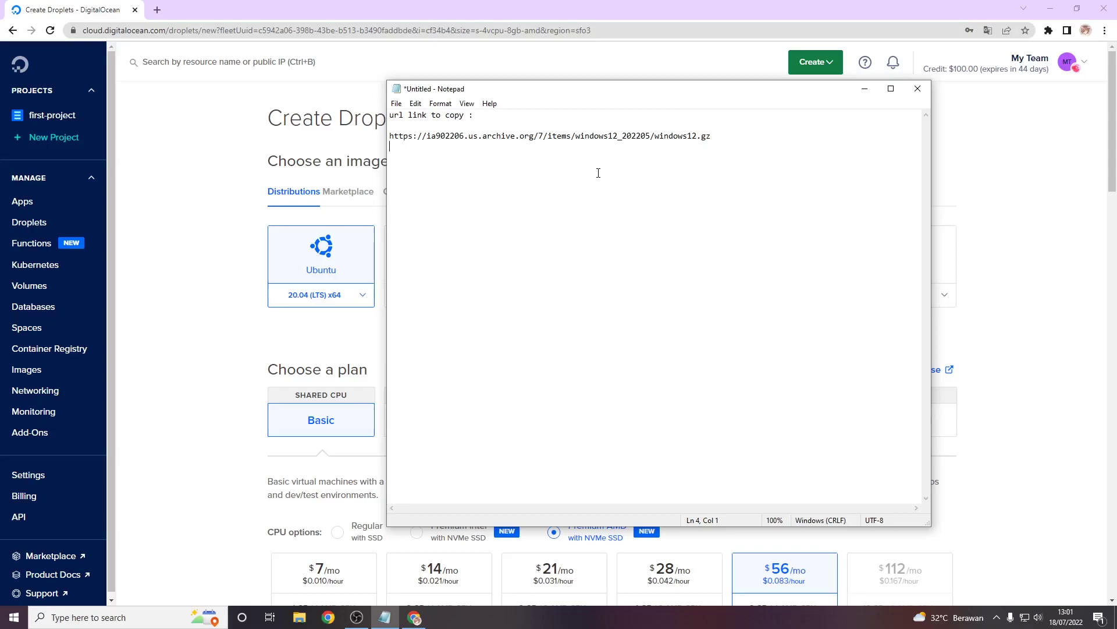
- Open the account's custom images in DigitalOcean and start importing an image via URL
click(43, 372)
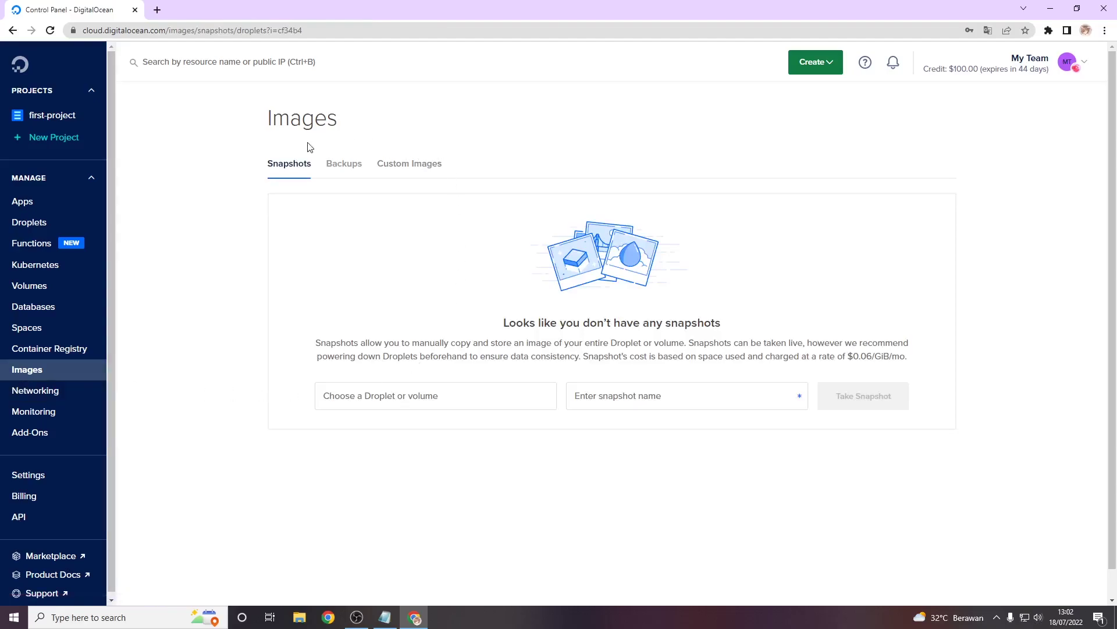
click(416, 167)
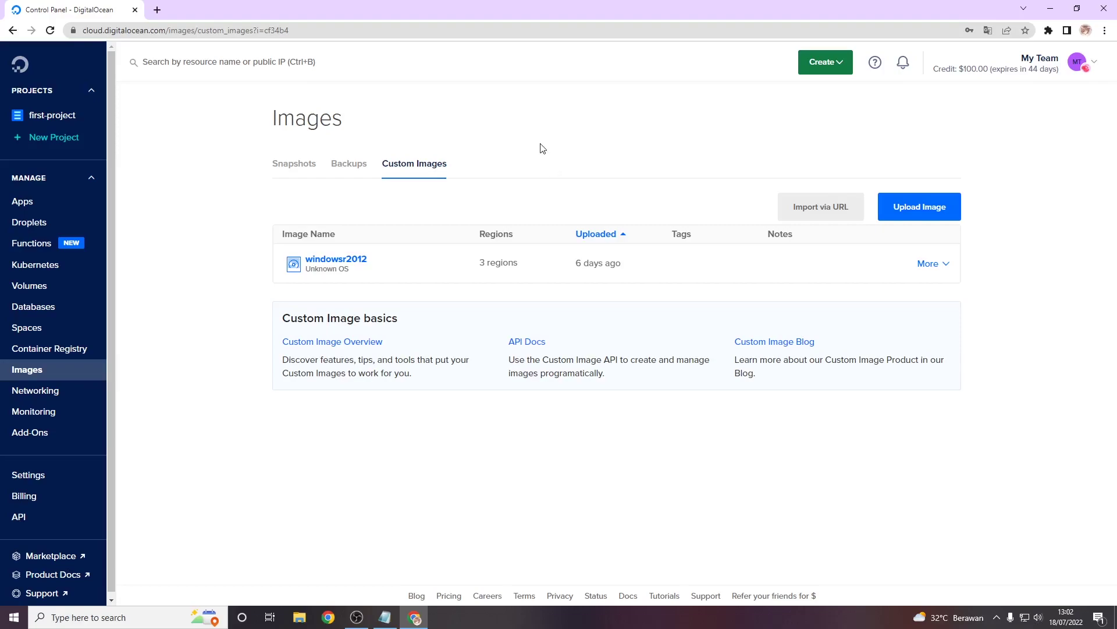
click(813, 211)
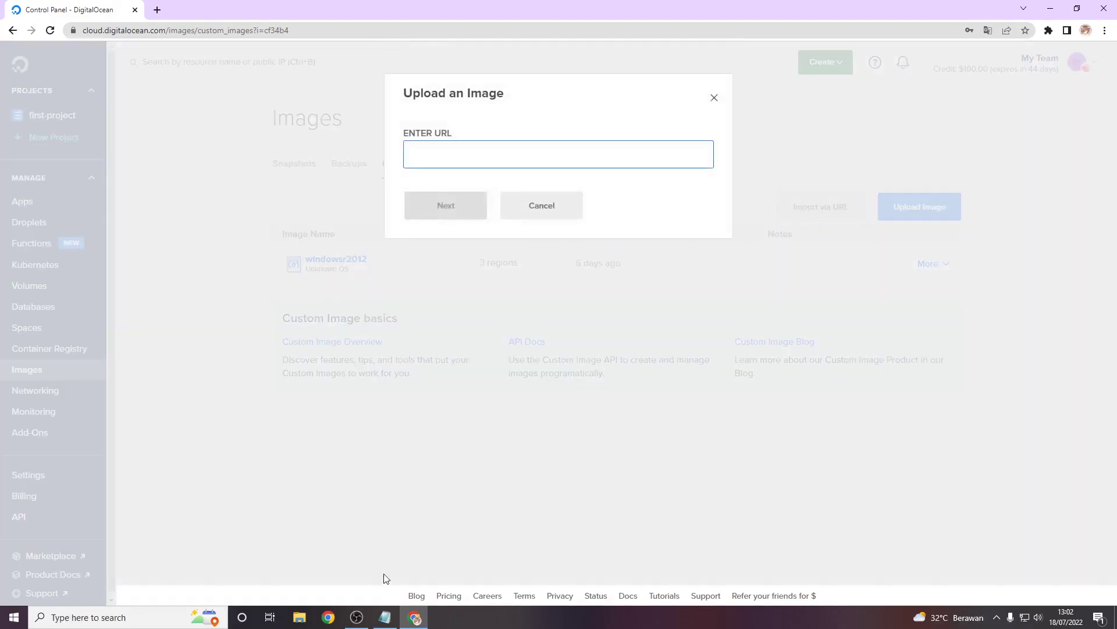
click(387, 618)
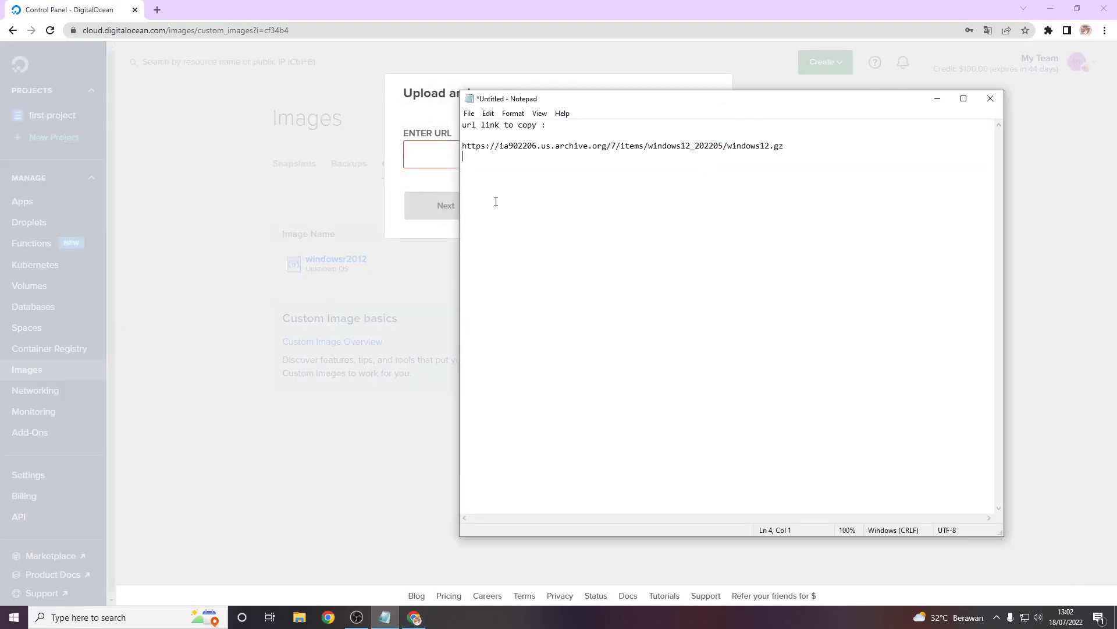
drag(462, 146, 828, 145)
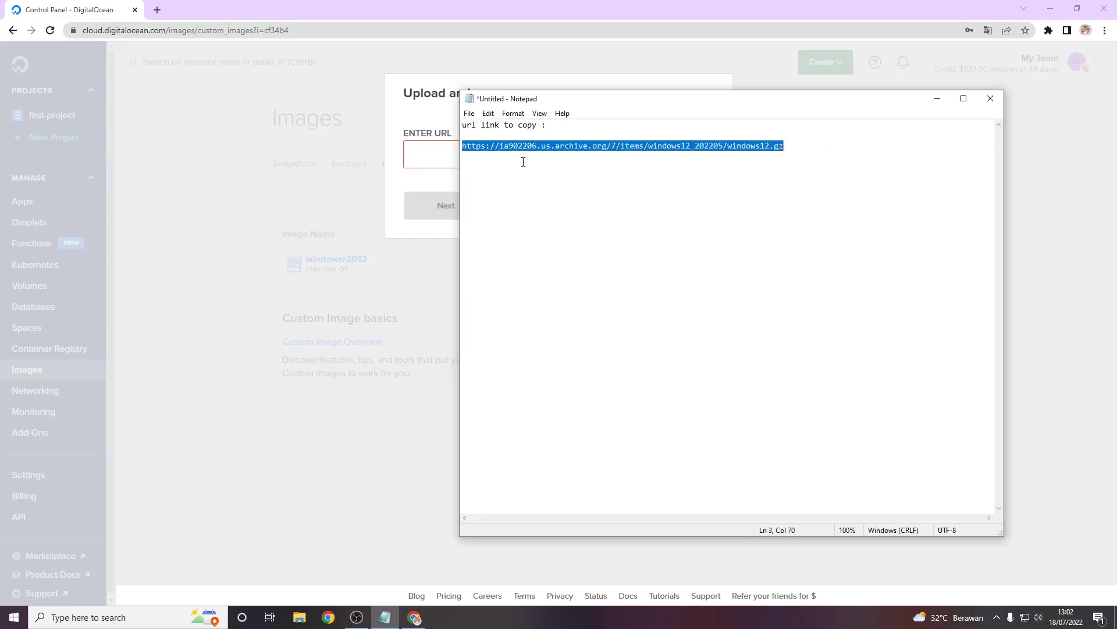
click(426, 153)
key(ctrl+v)
key(Return)
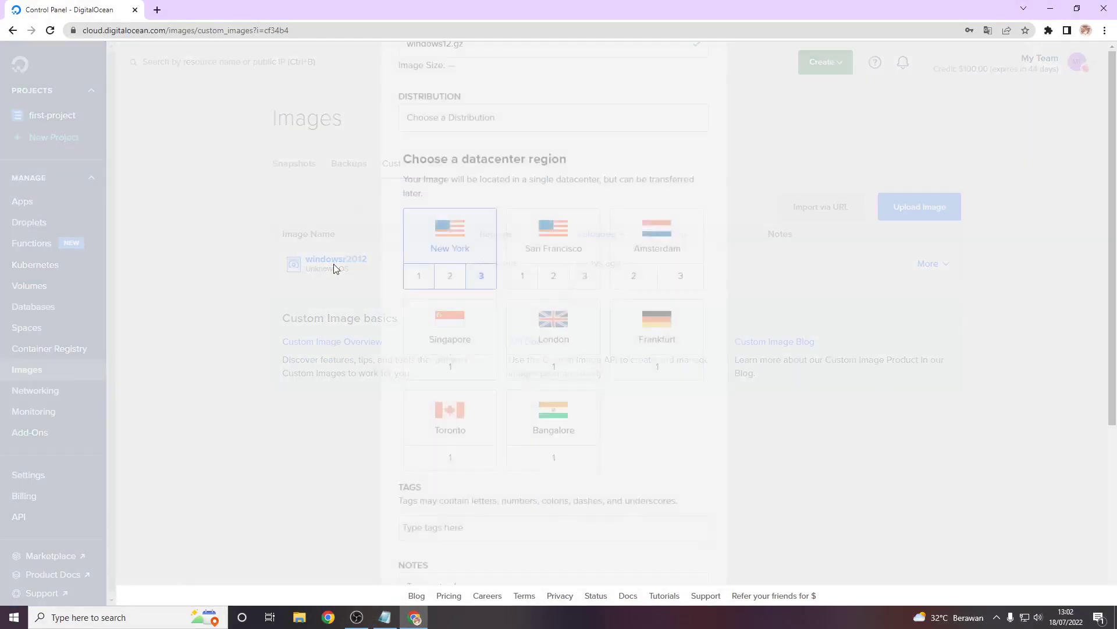
- Name the image "windows Server2012" and set its distribution to Unknown
key(ctrl+a)
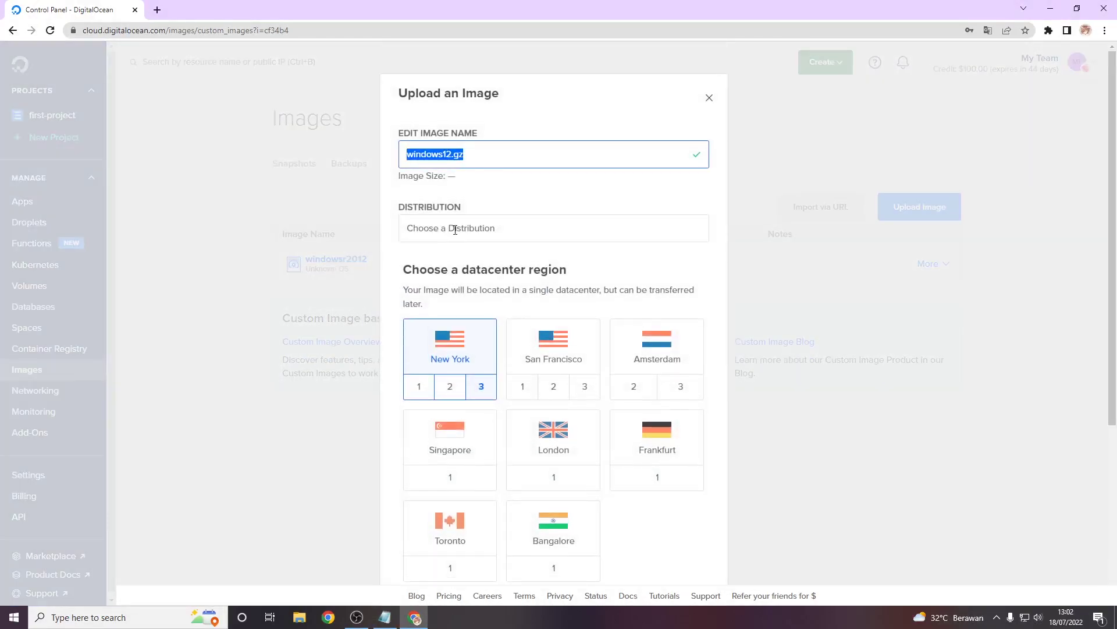
text(windows Server2012)
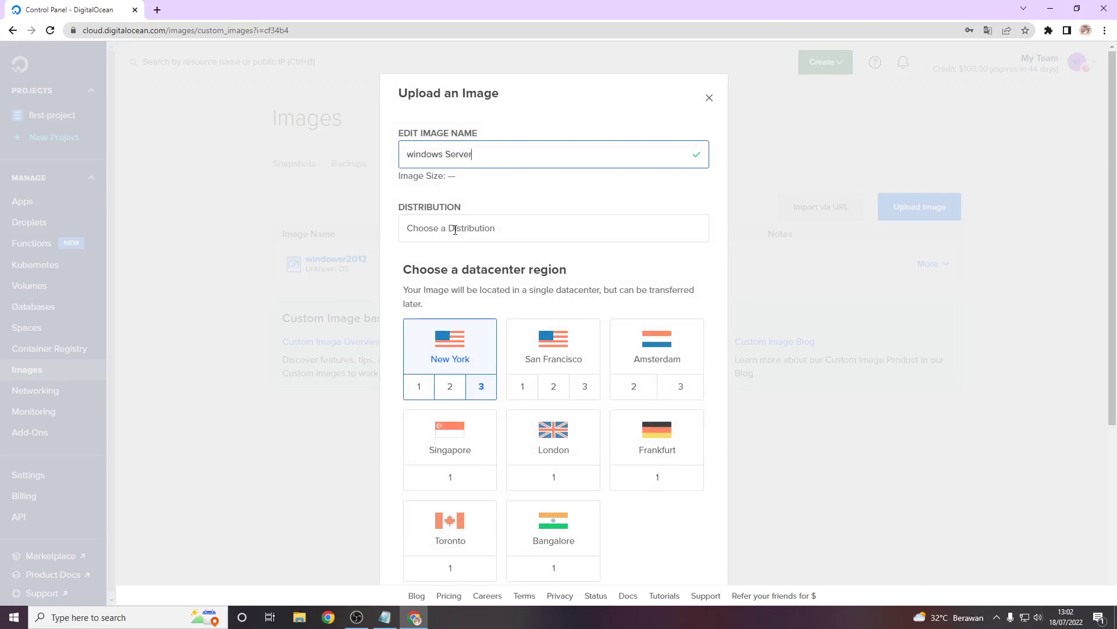
click(476, 228)
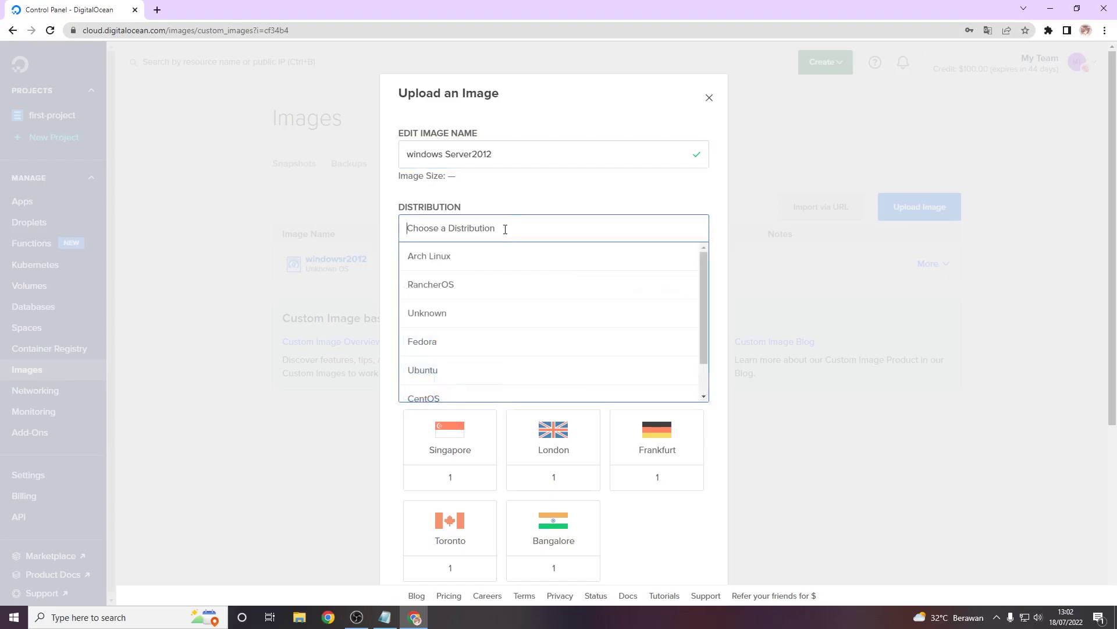
click(465, 317)
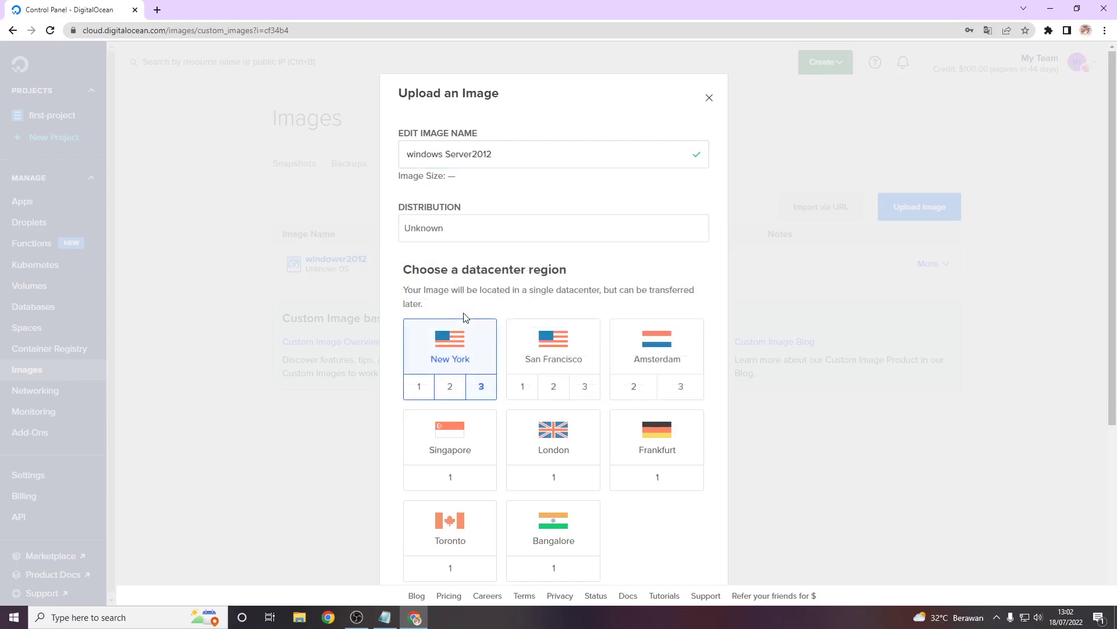
- Choose Singapore 1 as the image's datacenter region and upload the image
scroll(544, 237, down, 2)
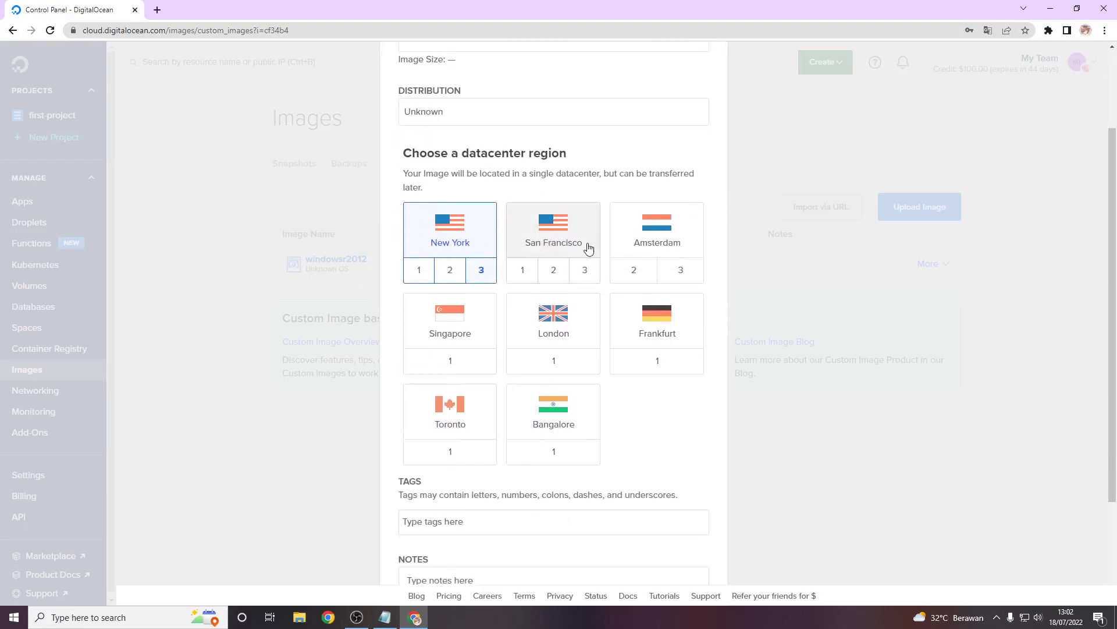
click(486, 320)
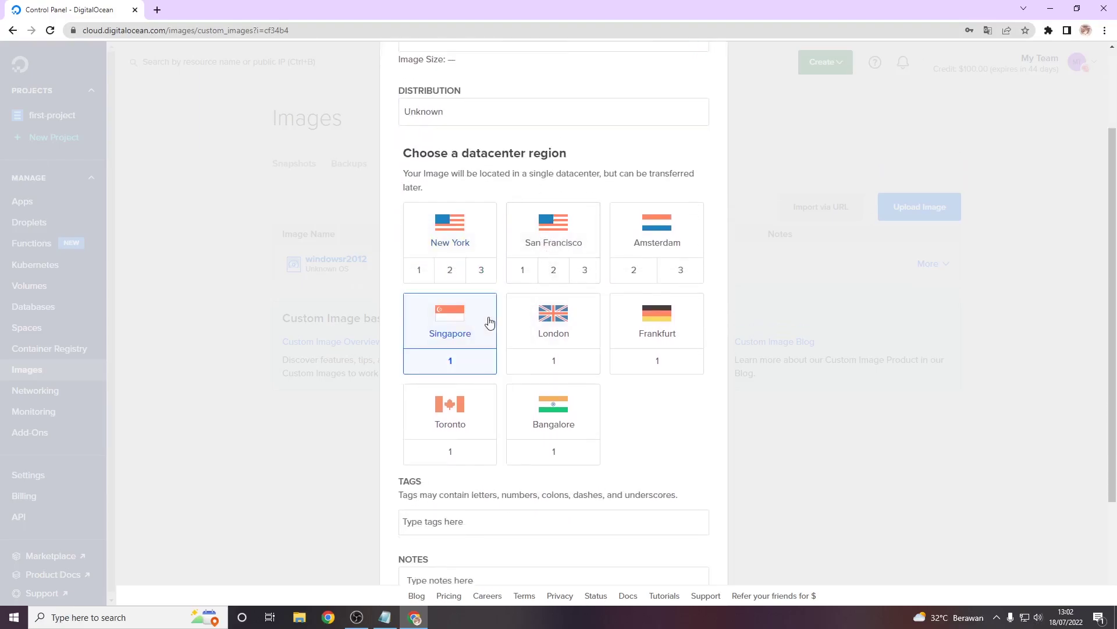
click(552, 226)
click(491, 330)
scroll(645, 380, down, 2)
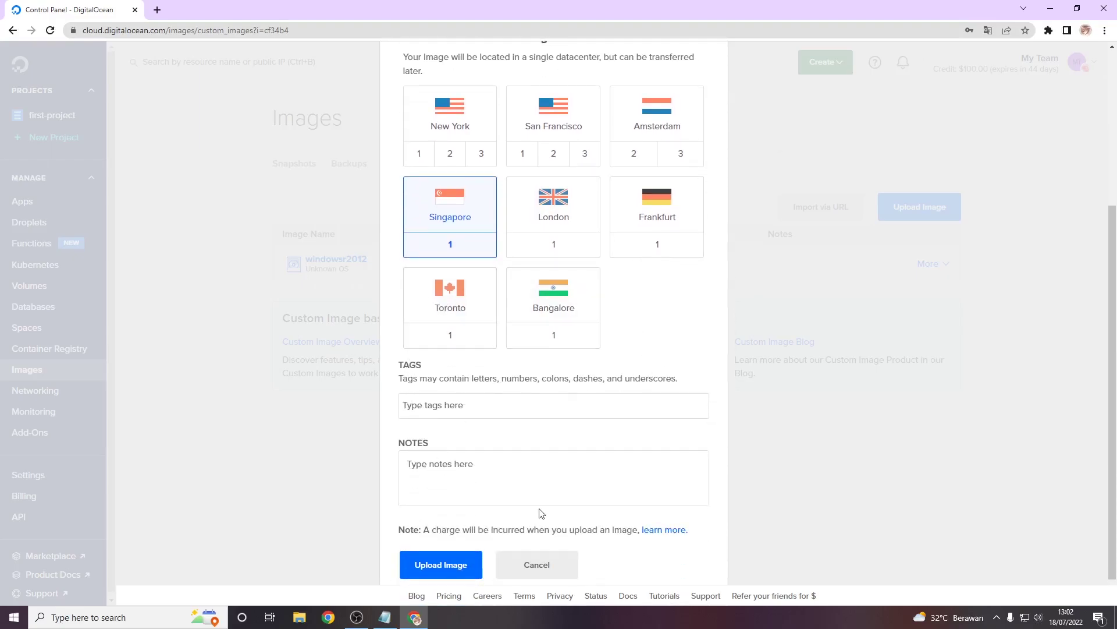
click(455, 569)
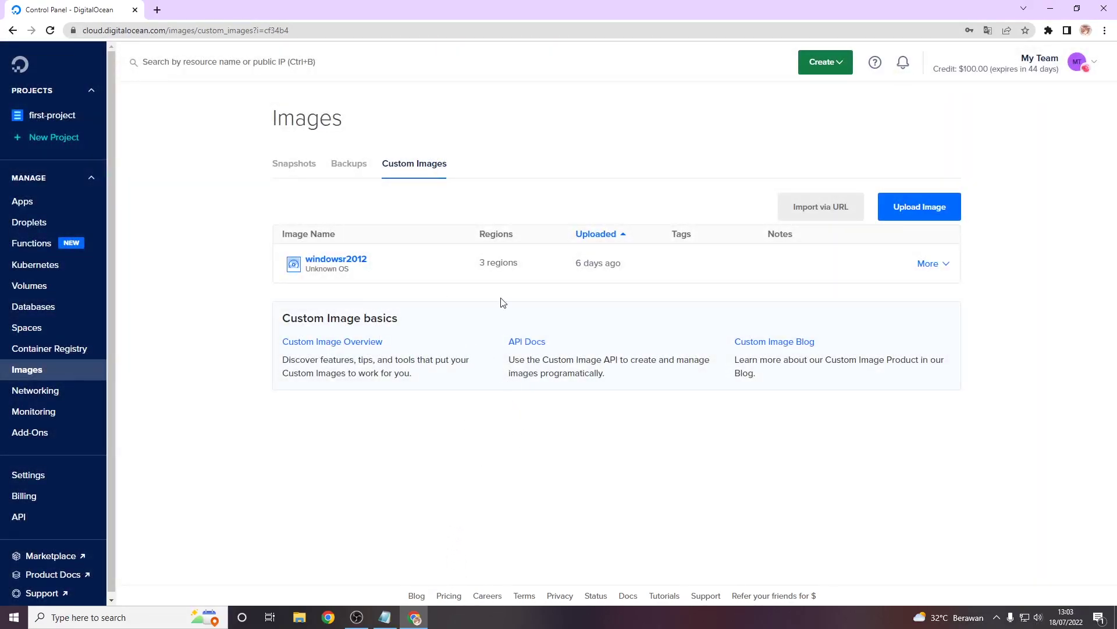
- Refresh the custom images list and view which regions can be added for the windowsr2012 image
key(F5)
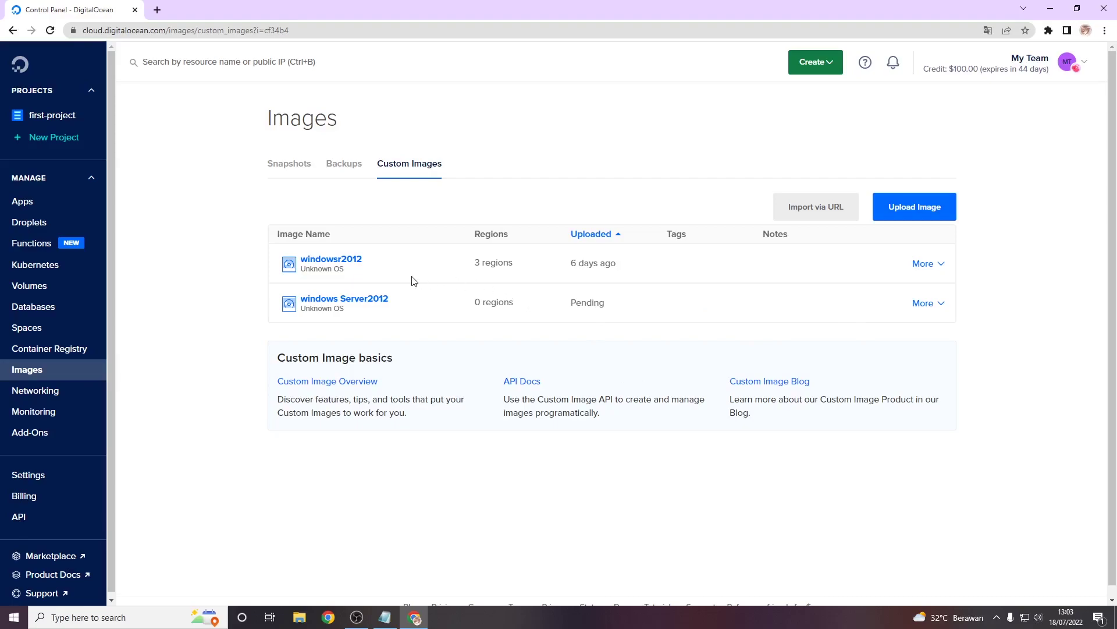
click(939, 270)
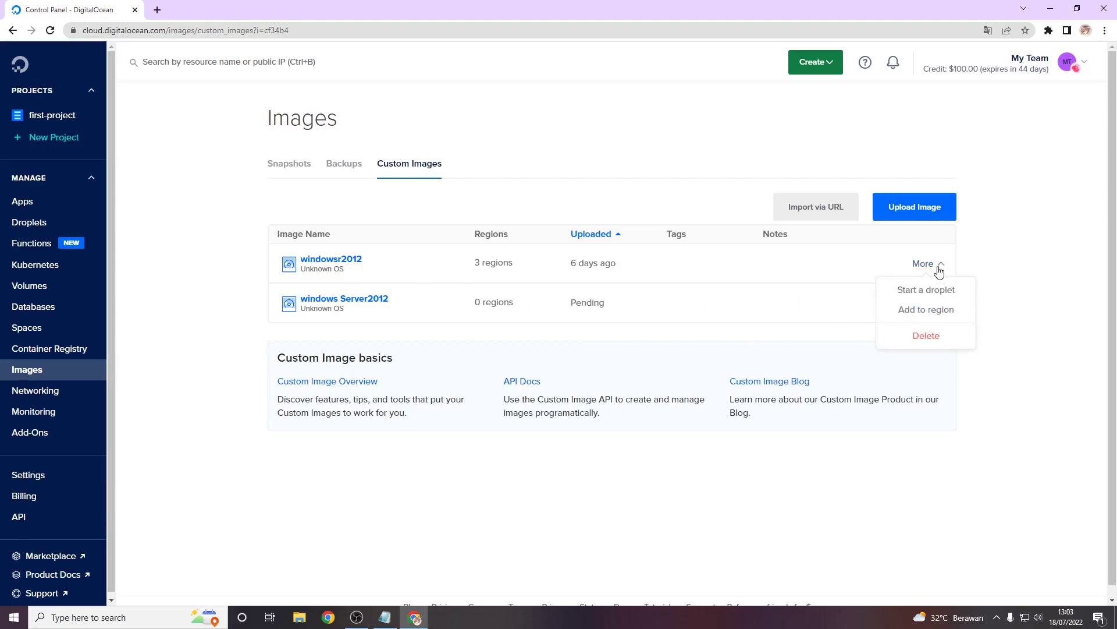
click(931, 317)
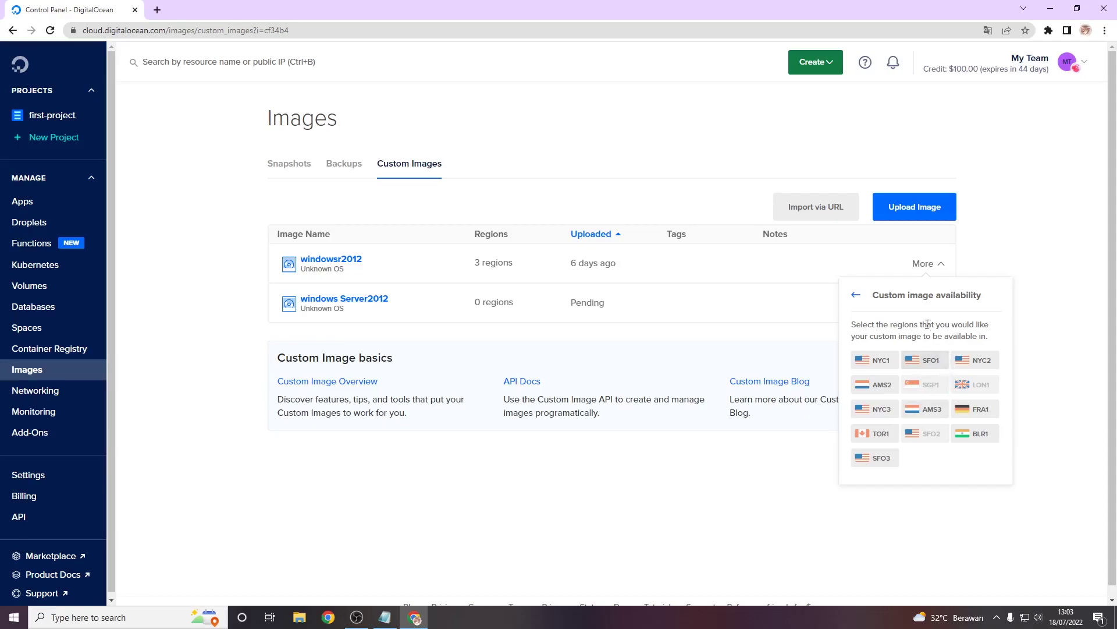
click(769, 343)
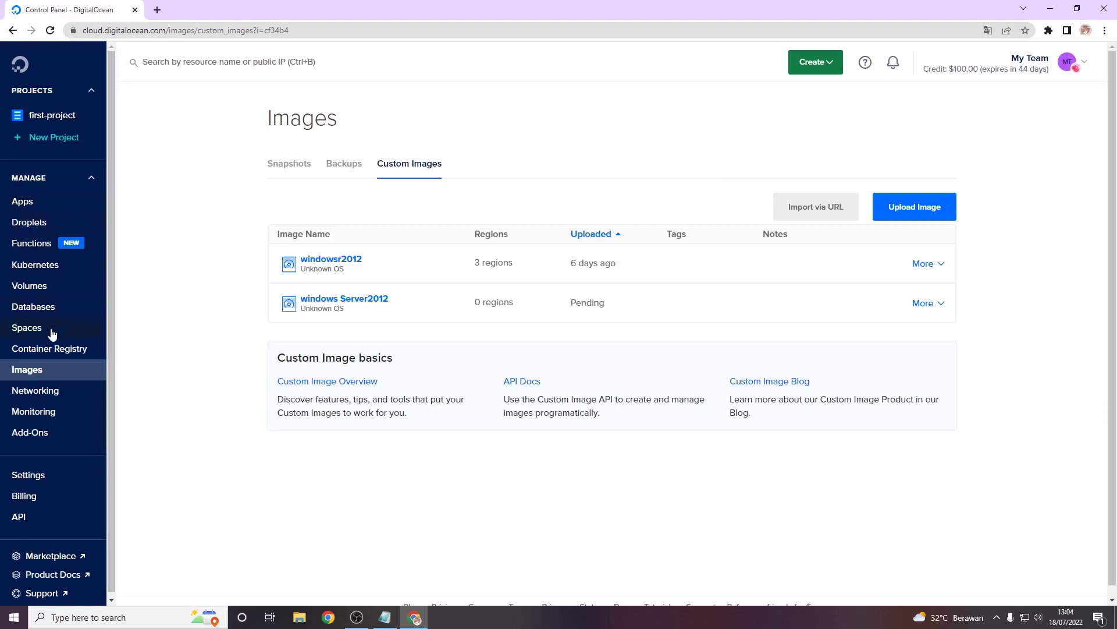
- Open the account's security settings and start adding a new SSH key
click(45, 469)
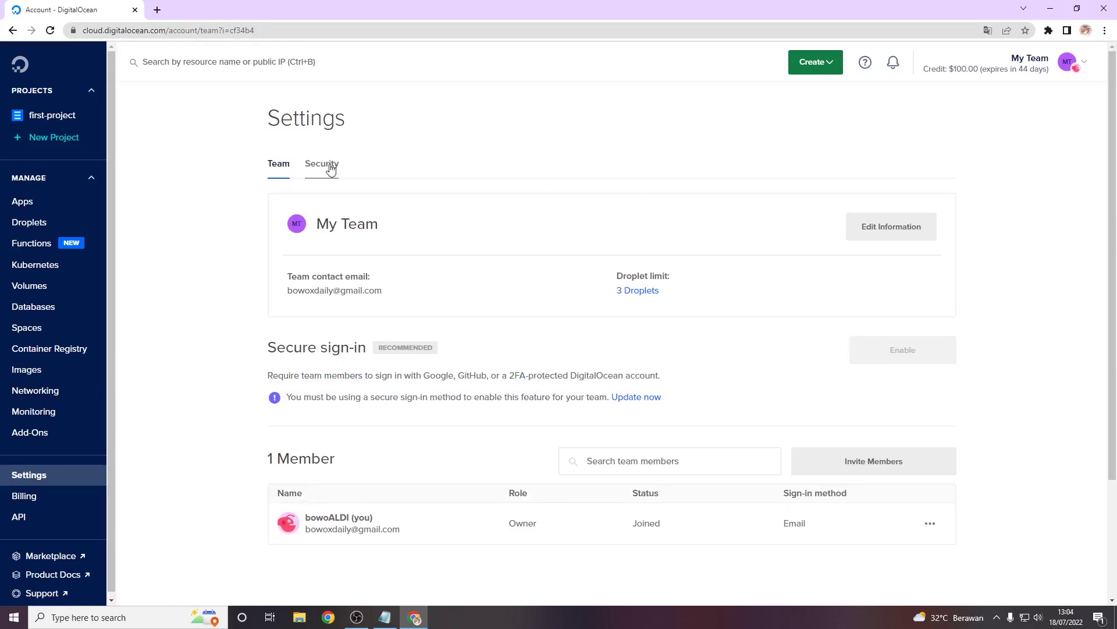
click(329, 168)
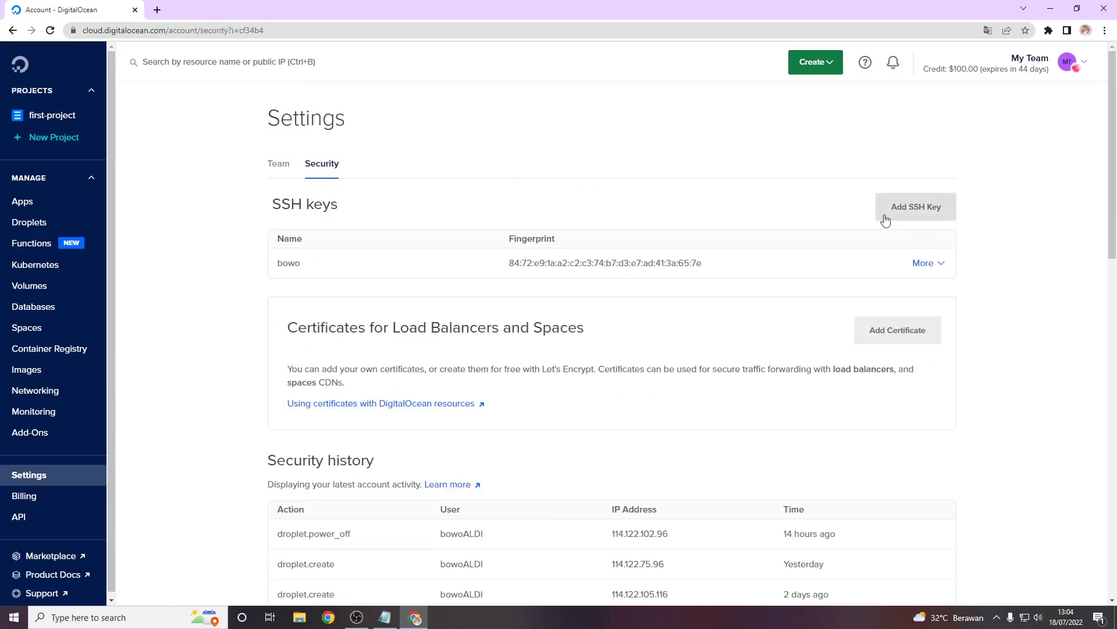
click(924, 211)
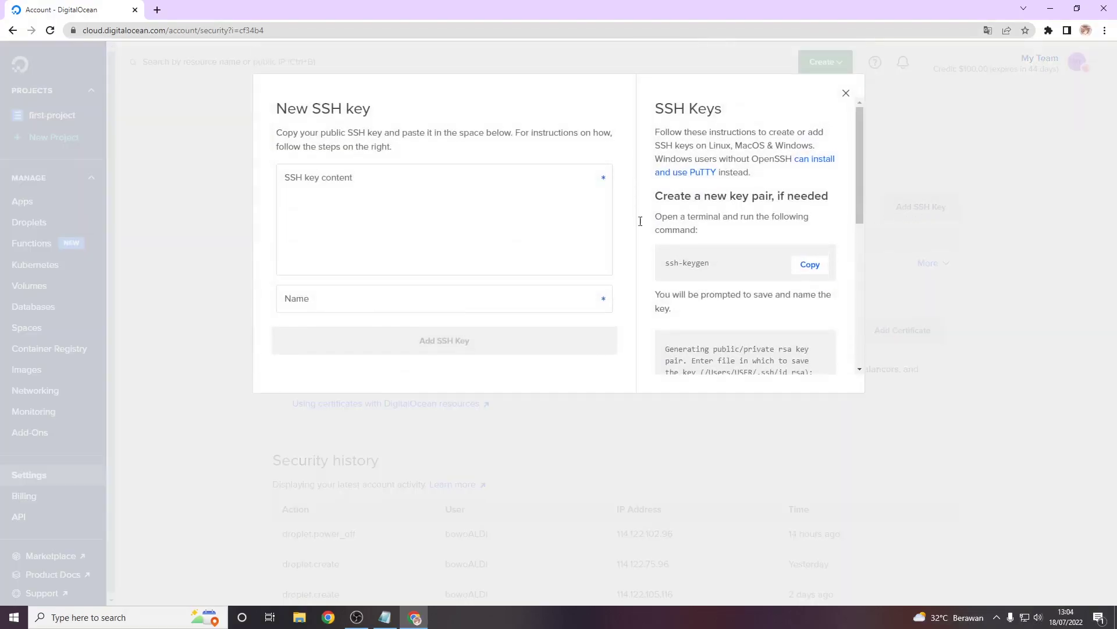
click(460, 217)
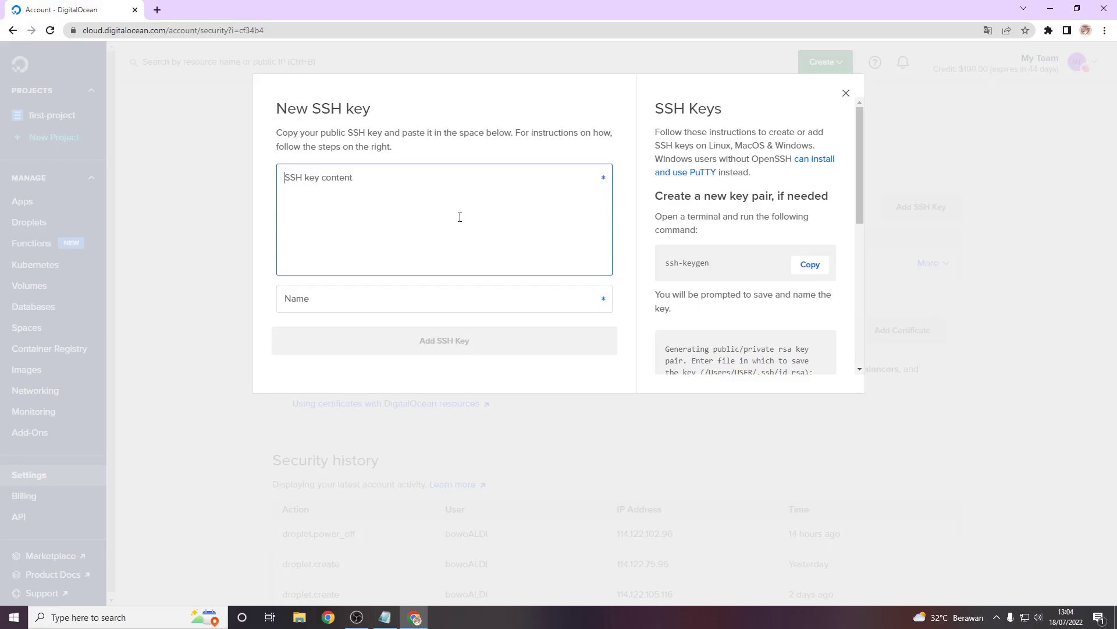
- Switch to PuTTYgen and generate a 2048-bit RSA public/private key pair
key(super)
text(p)
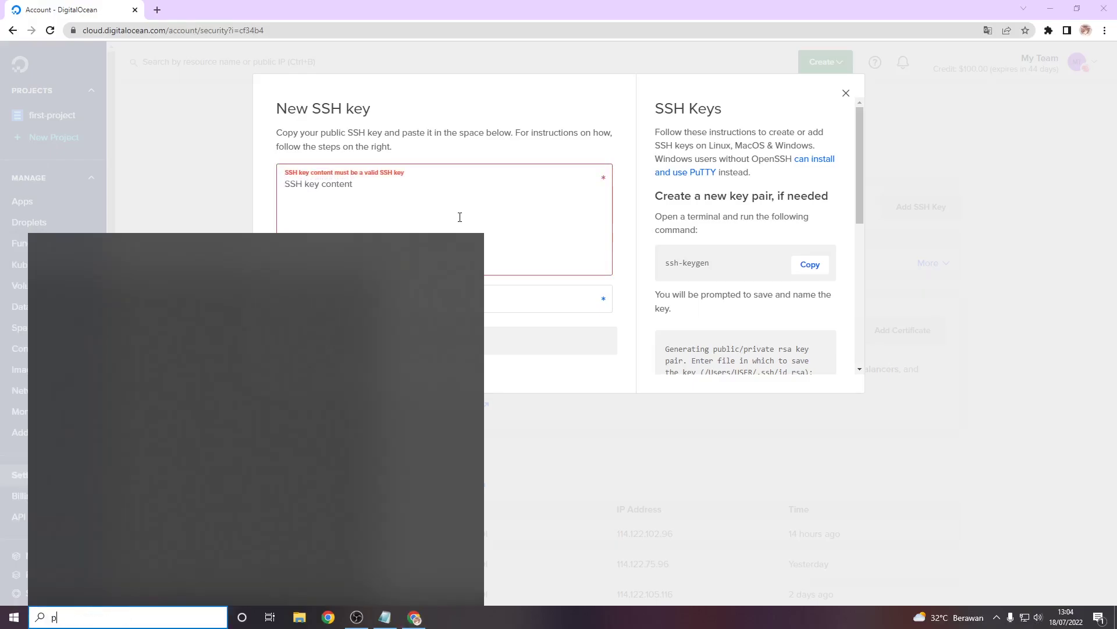
text(utty)
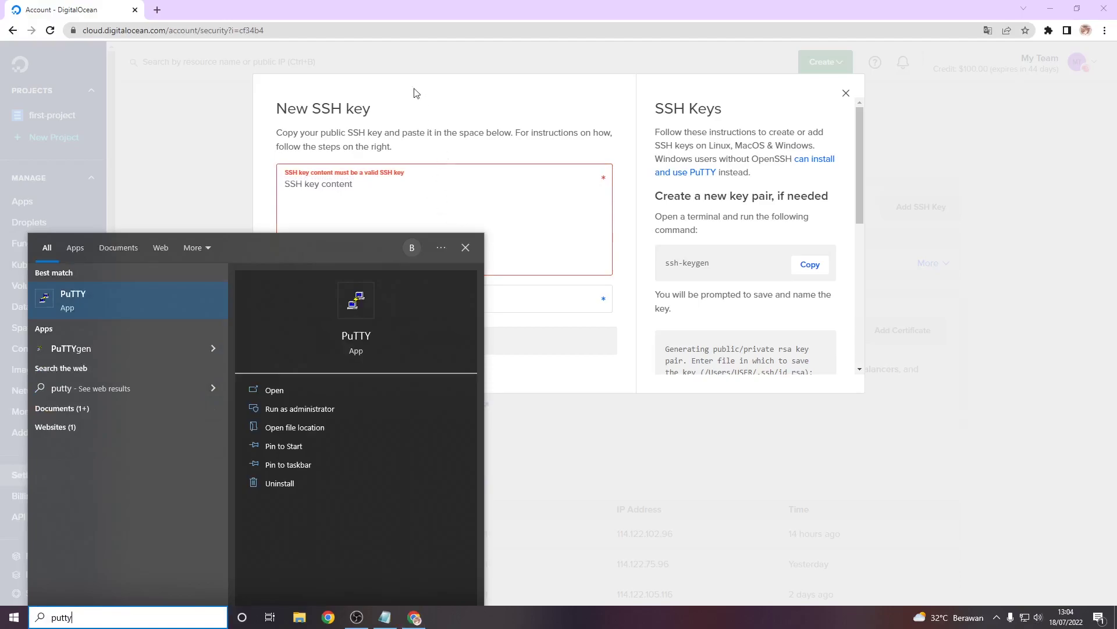
click(106, 352)
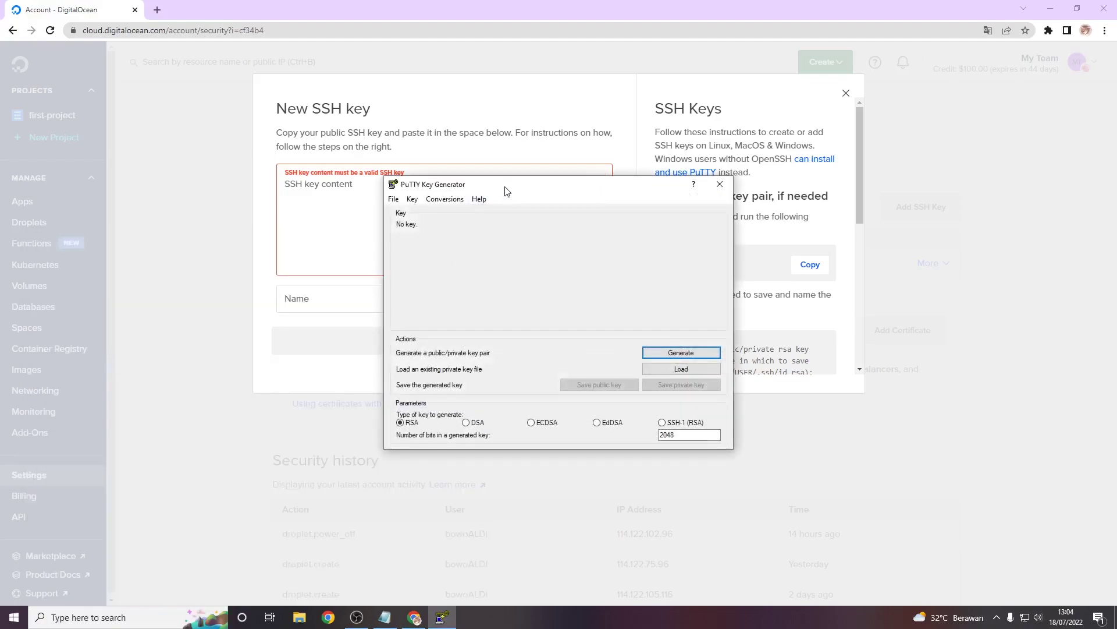
drag(506, 192, 562, 196)
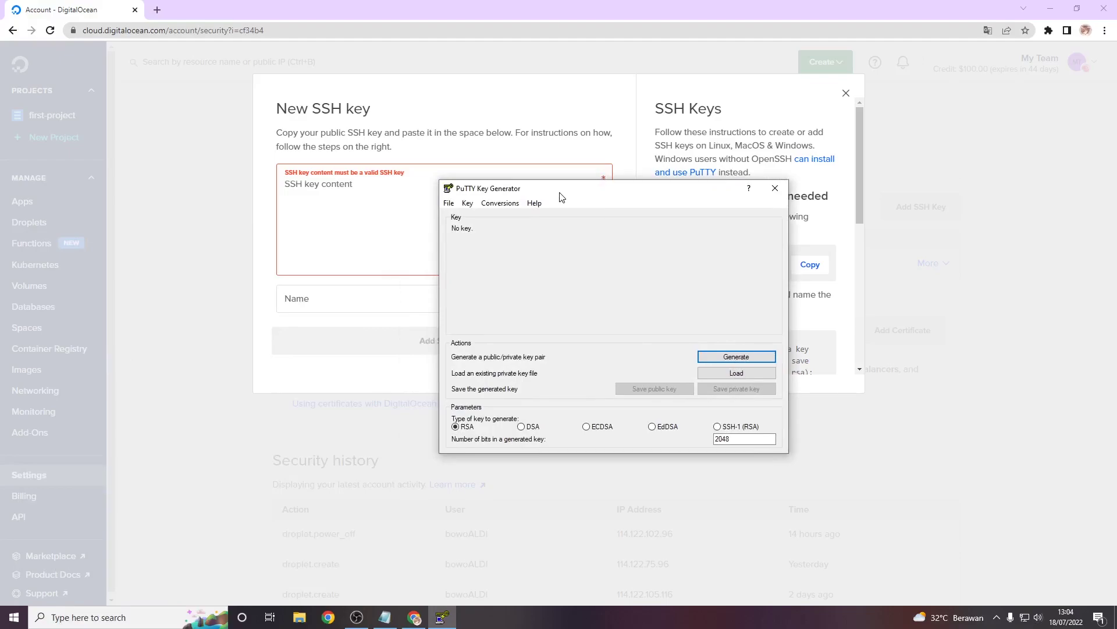
click(749, 357)
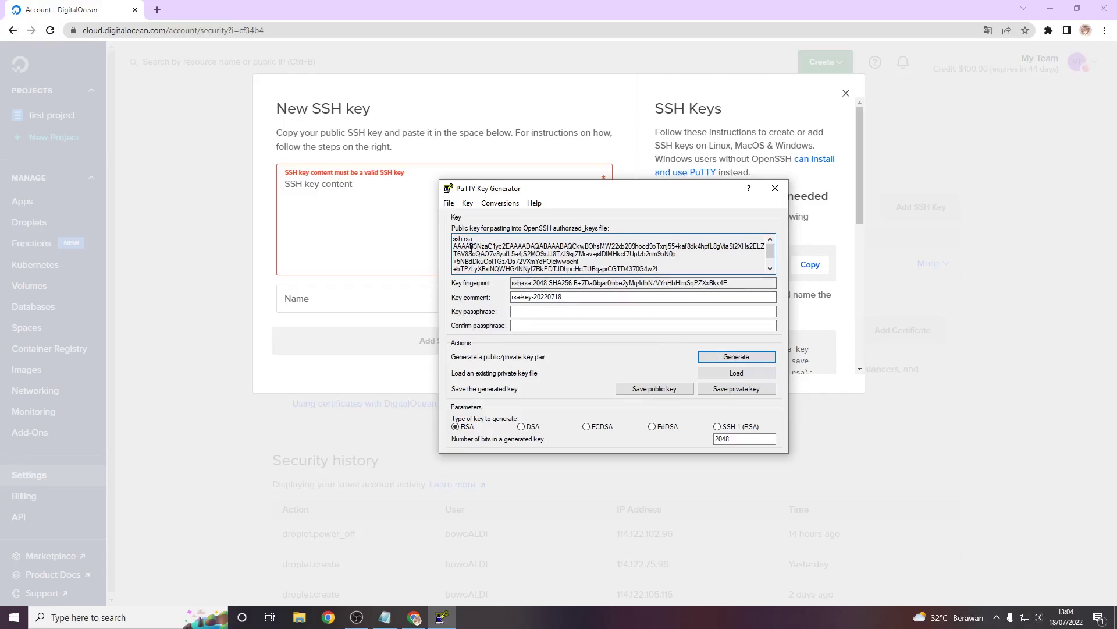
- Copy the visible lines of the generated public key from PuTTYgen and paste them as the new SSH key's content
drag(455, 237, 699, 271)
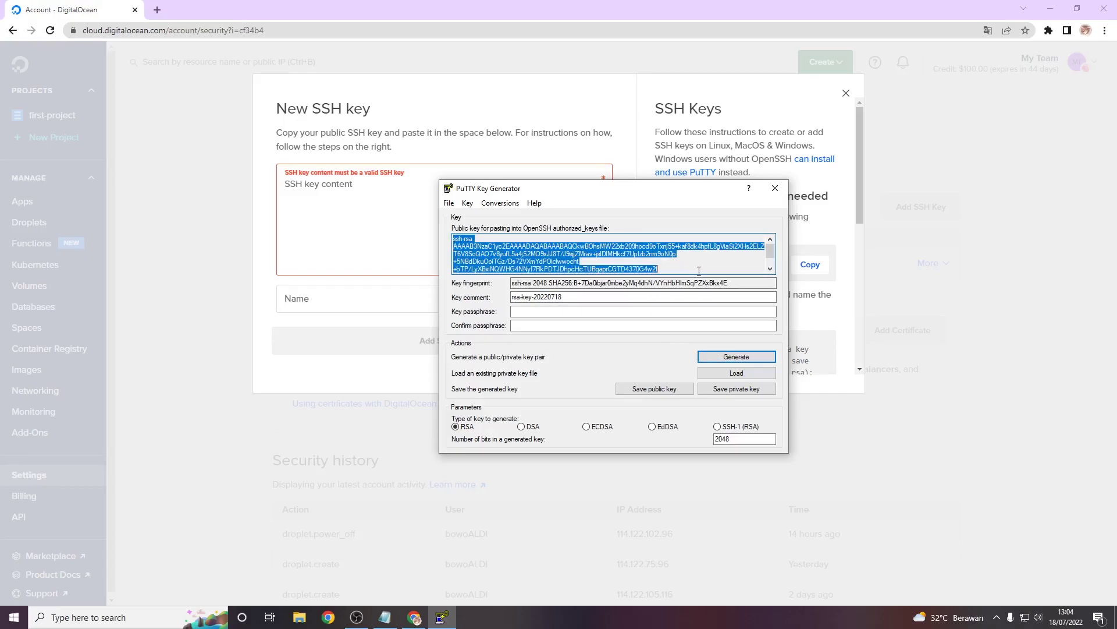
click(315, 234)
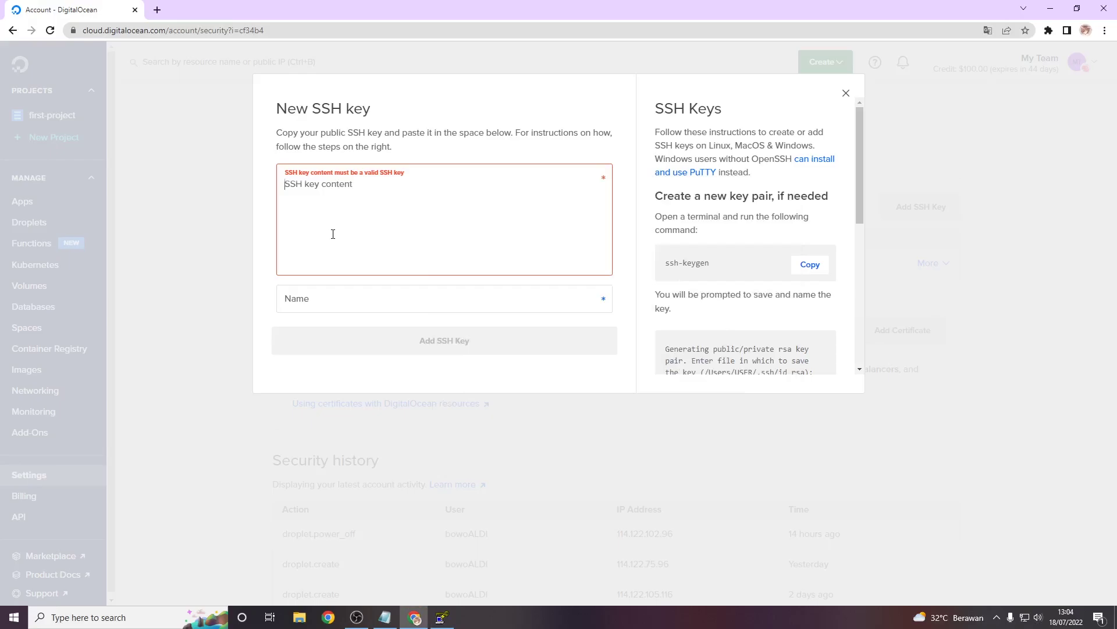
key(ctrl+v)
- Name the new SSH key SGP and try to add it to the account
click(386, 309)
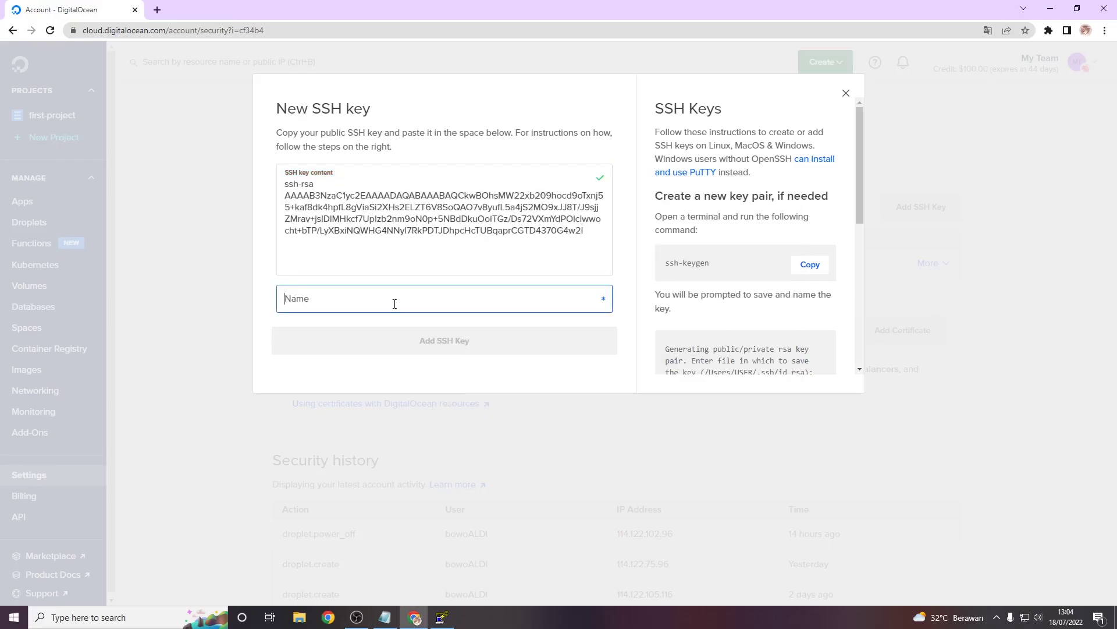
text(RDP)
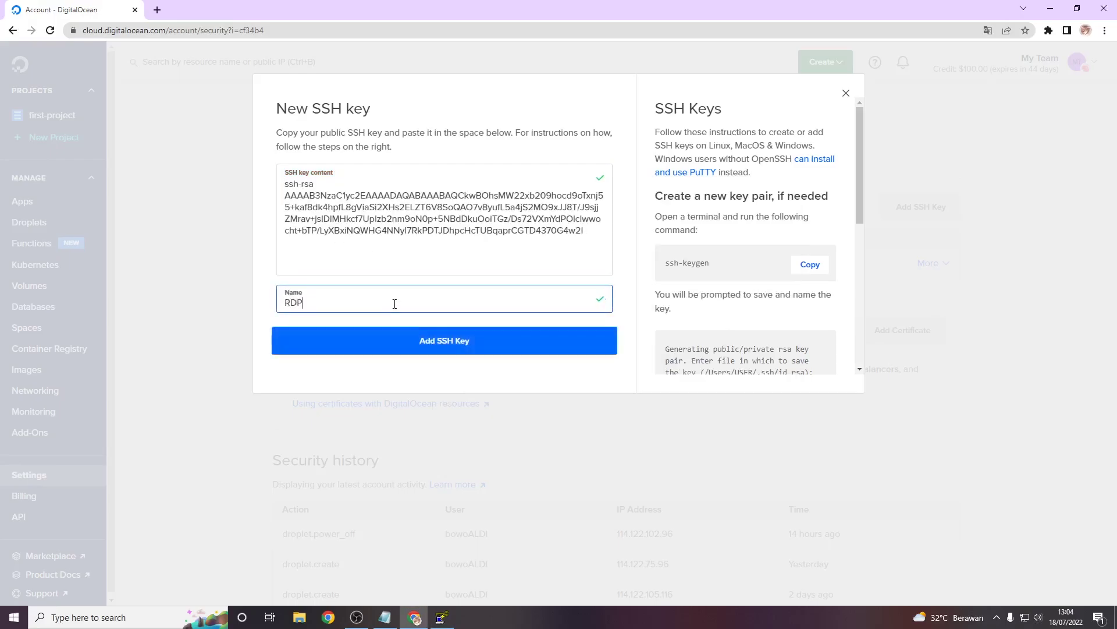
key(BackSpace)
key(BackSpace)
text(SG)
click(487, 349)
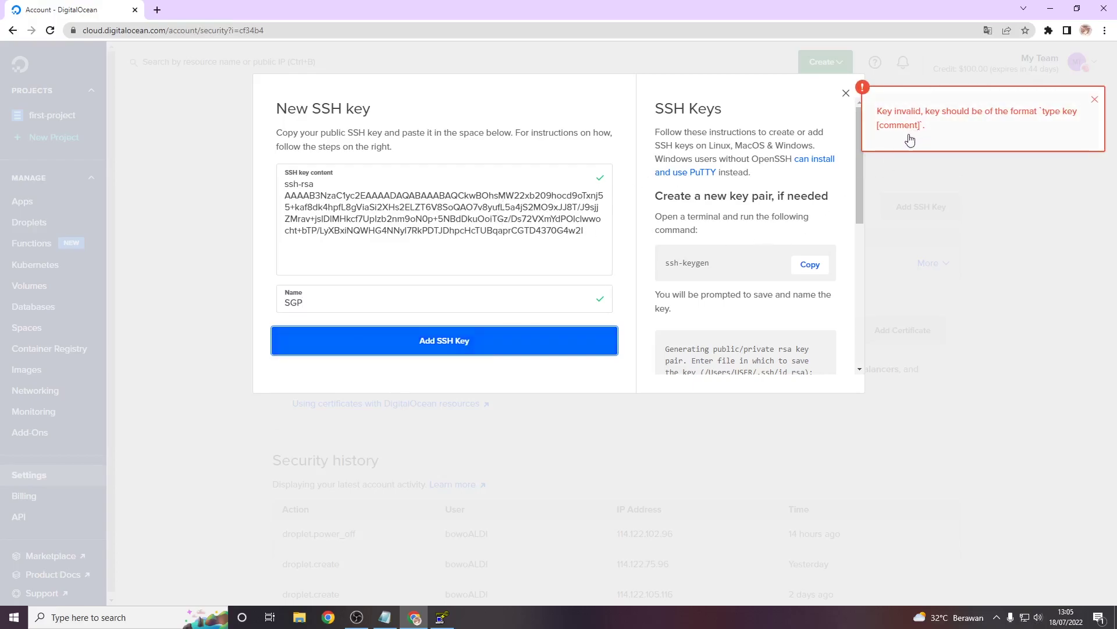
- Switch back to PuTTYgen and copy the entire public key, from ssh-rsa through the rsa-key-20220718 comment
click(563, 247)
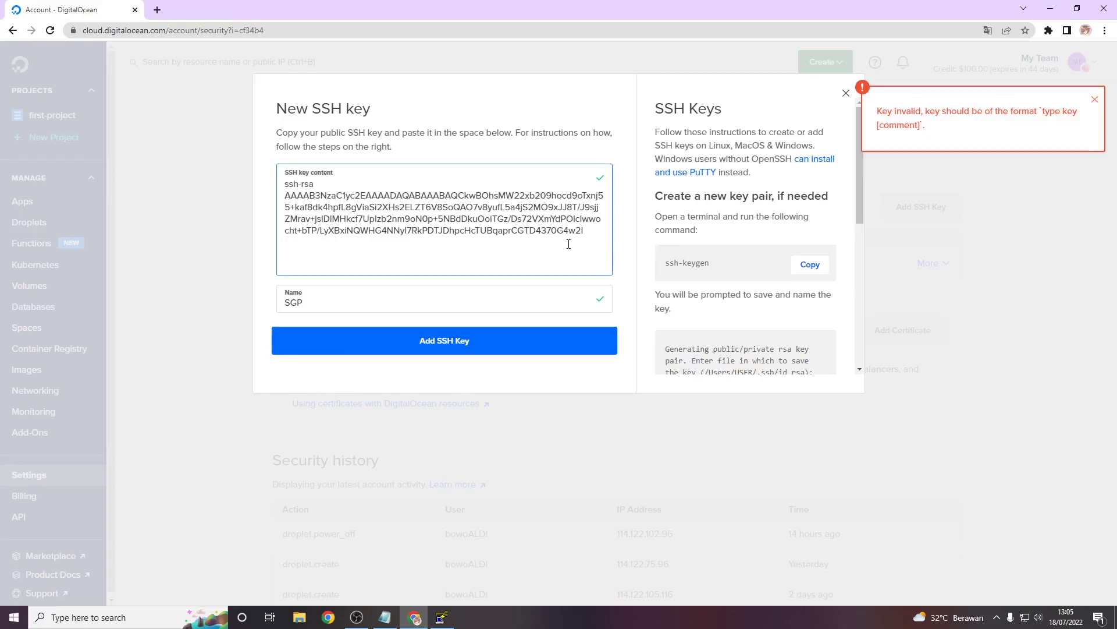
click(441, 617)
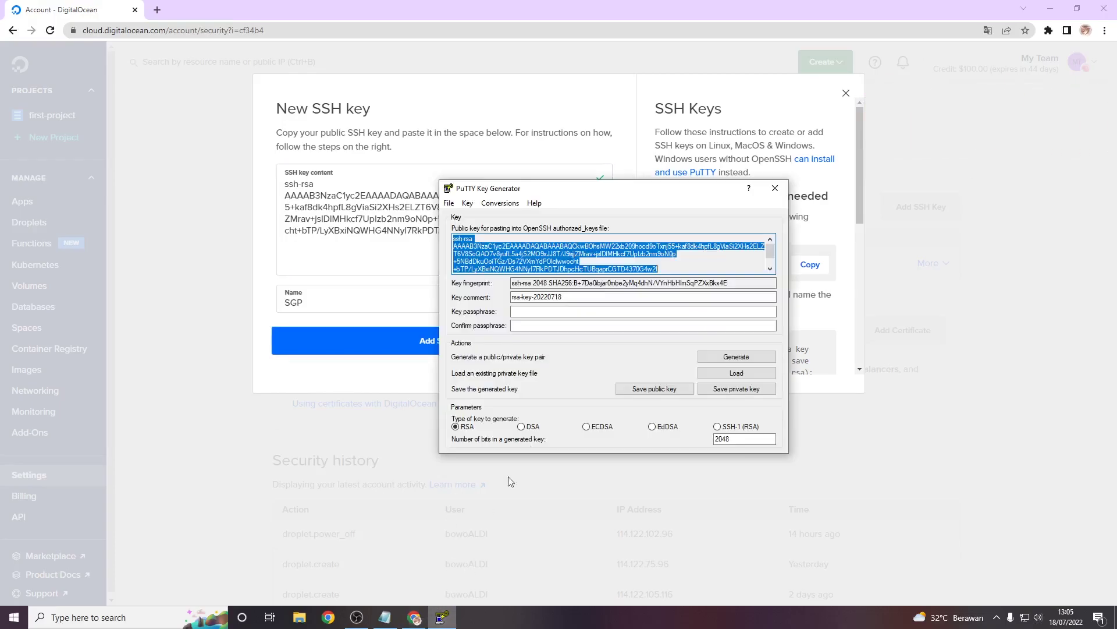
click(586, 268)
scroll(490, 262, down, 1)
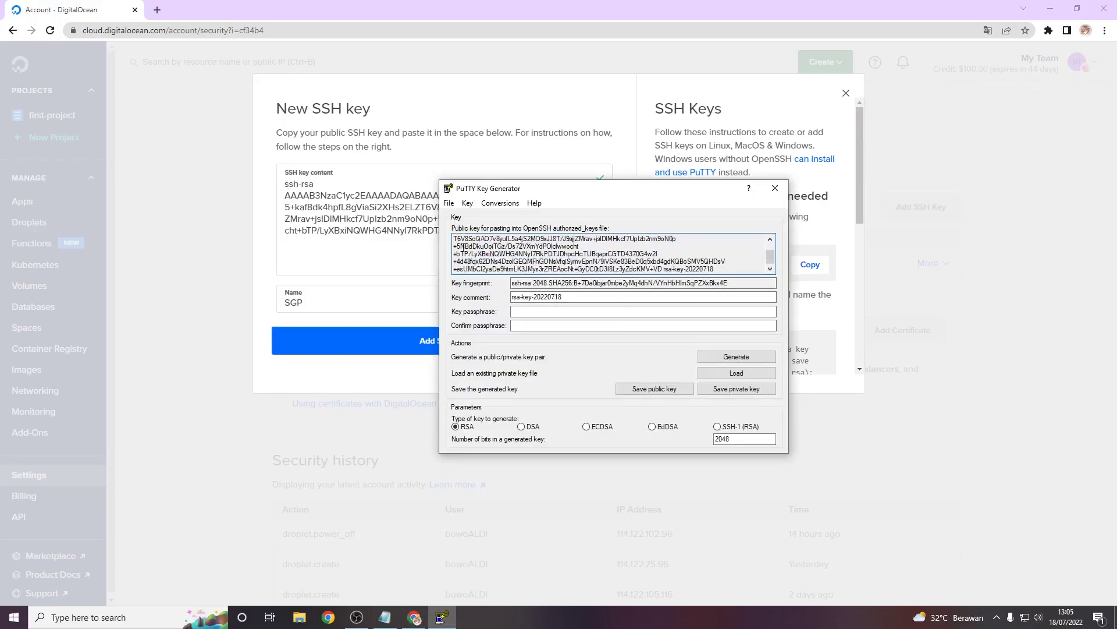
scroll(472, 247, up, 1)
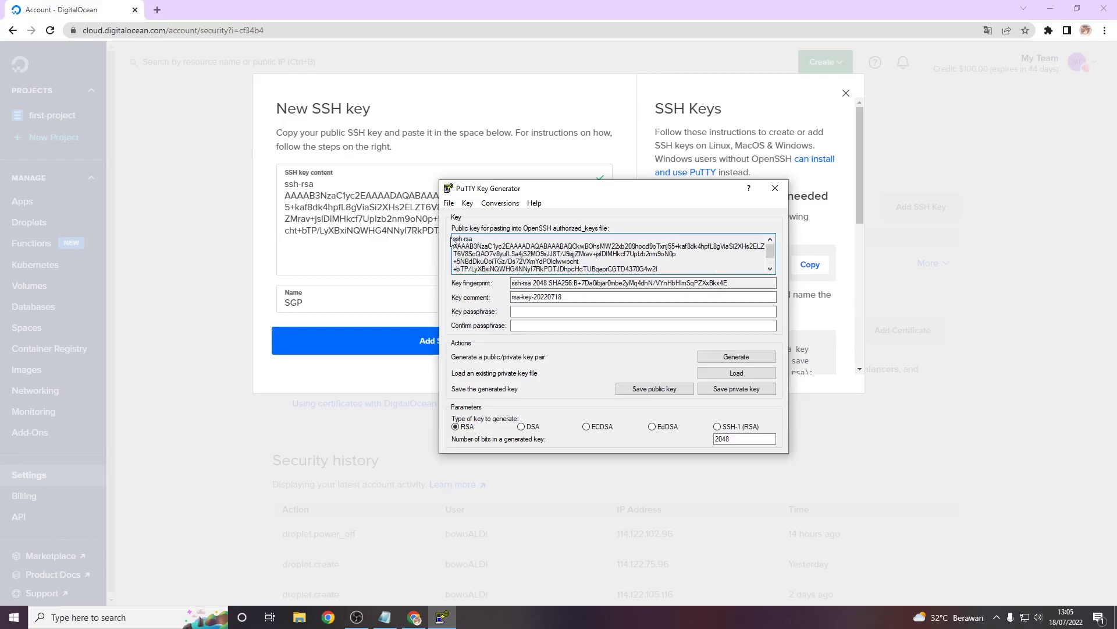
drag(454, 239, 728, 280)
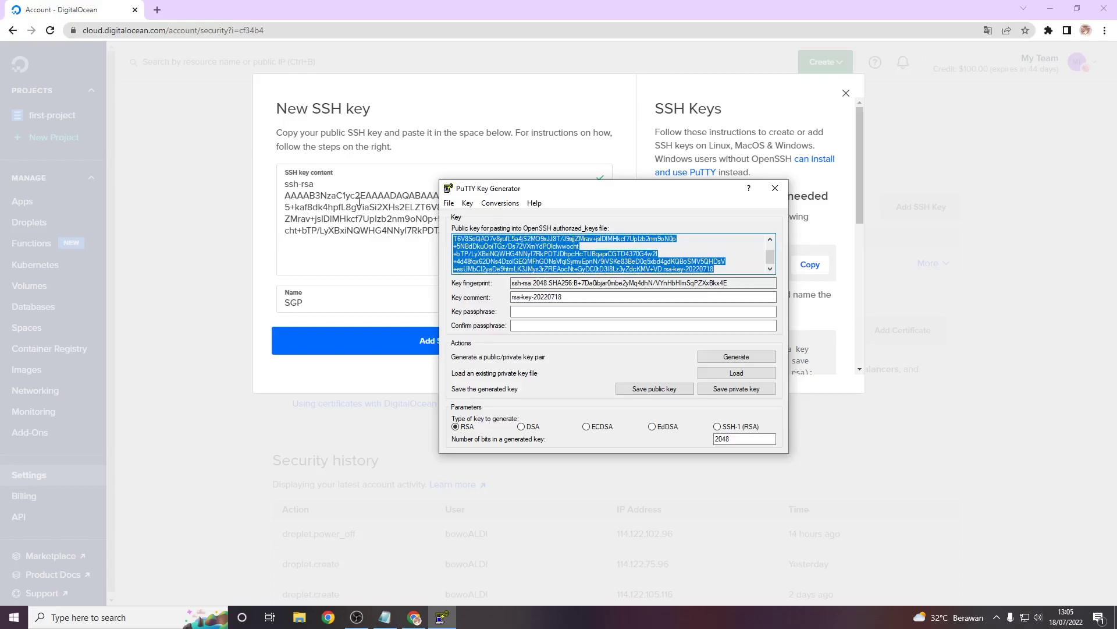
- Replace the SSH key content with the complete public key and add the SGP key to the account
click(359, 202)
key(ctrl+a)
key(ctrl+v)
click(477, 347)
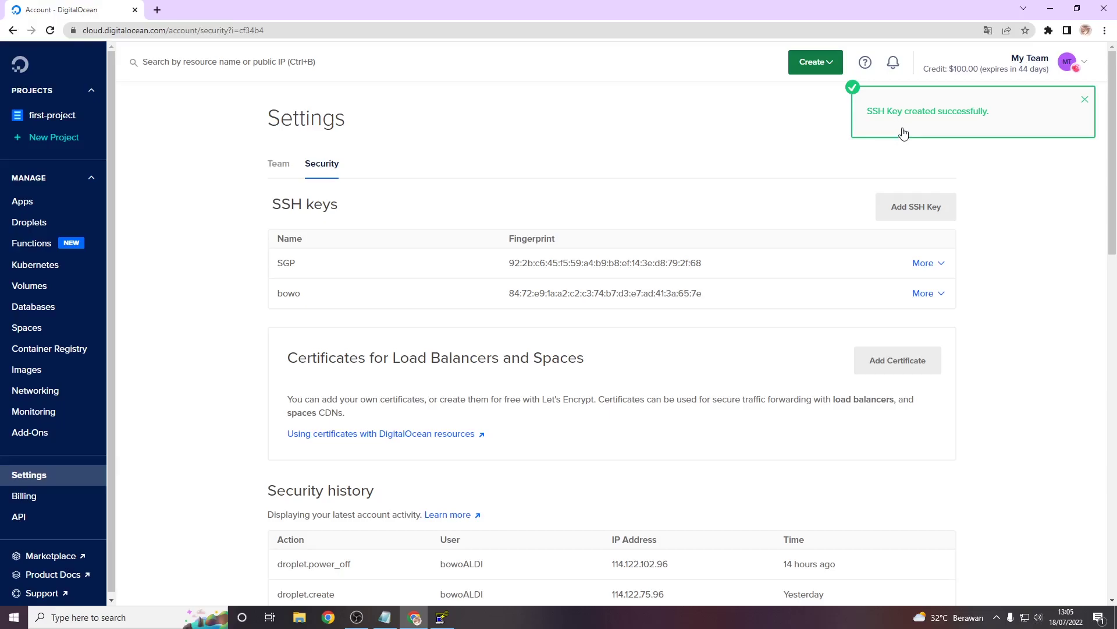
- Start creating a new droplet from the Droplets page and choose the windowsr2012 custom image
click(52, 231)
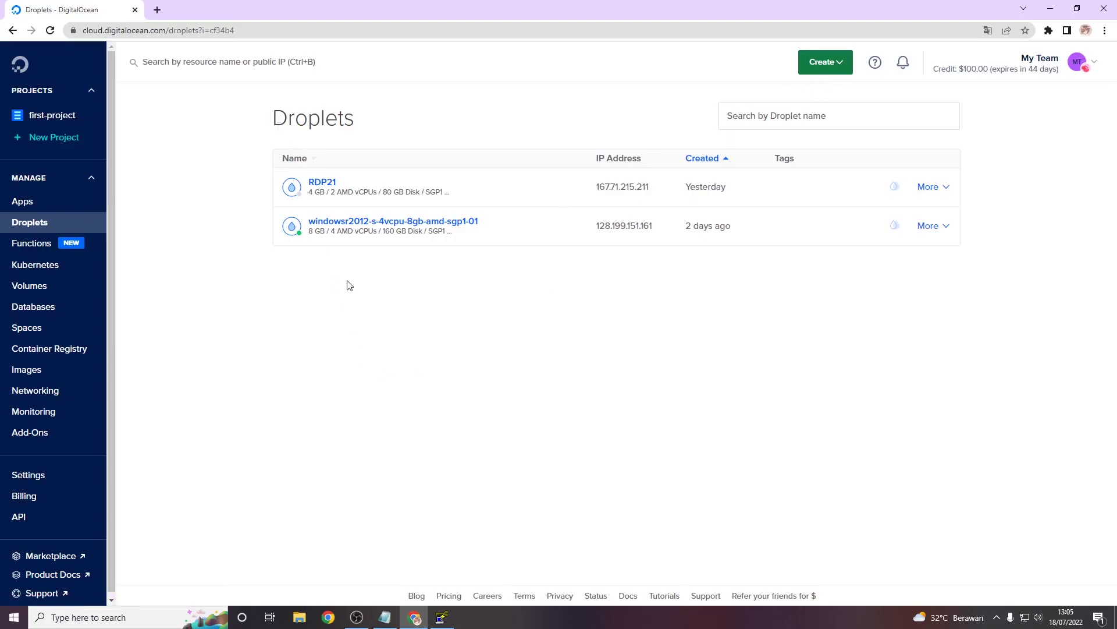
click(844, 70)
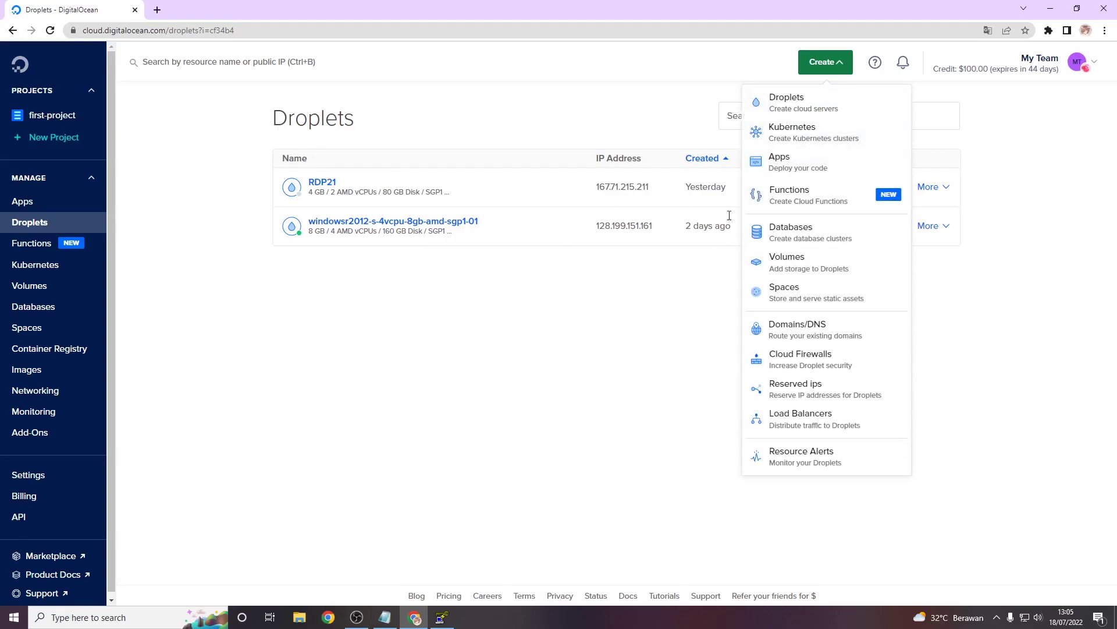
click(795, 108)
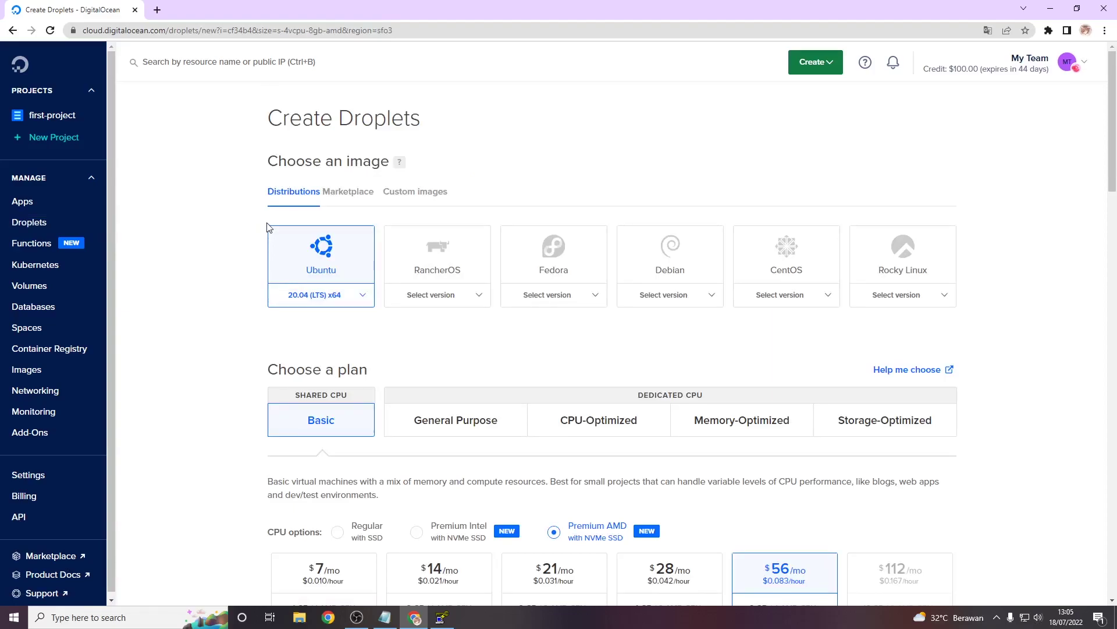
click(430, 197)
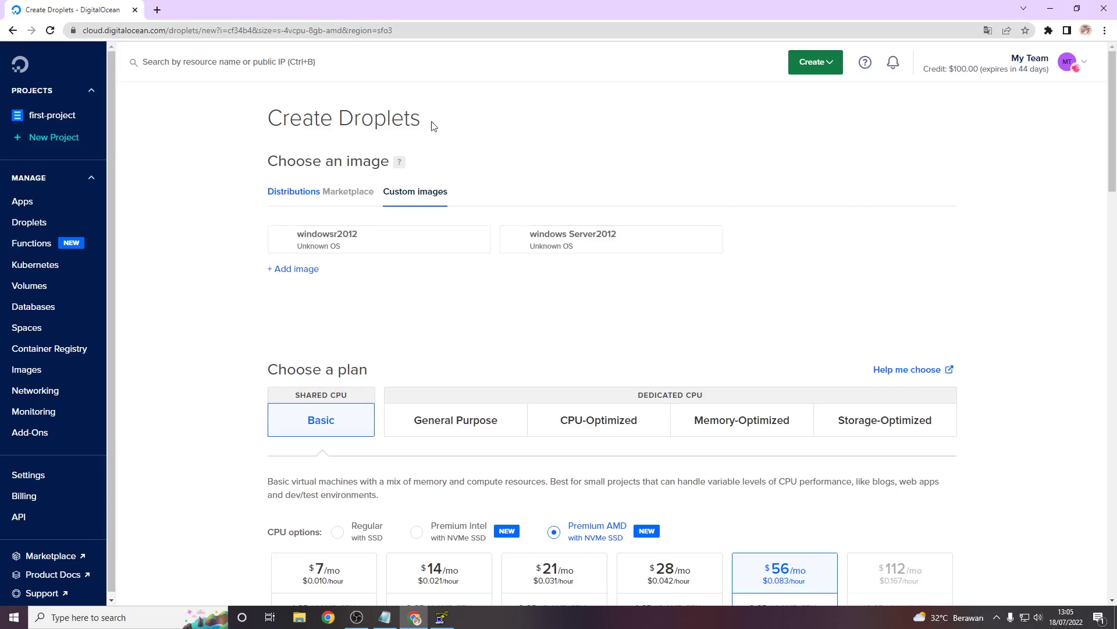
click(400, 243)
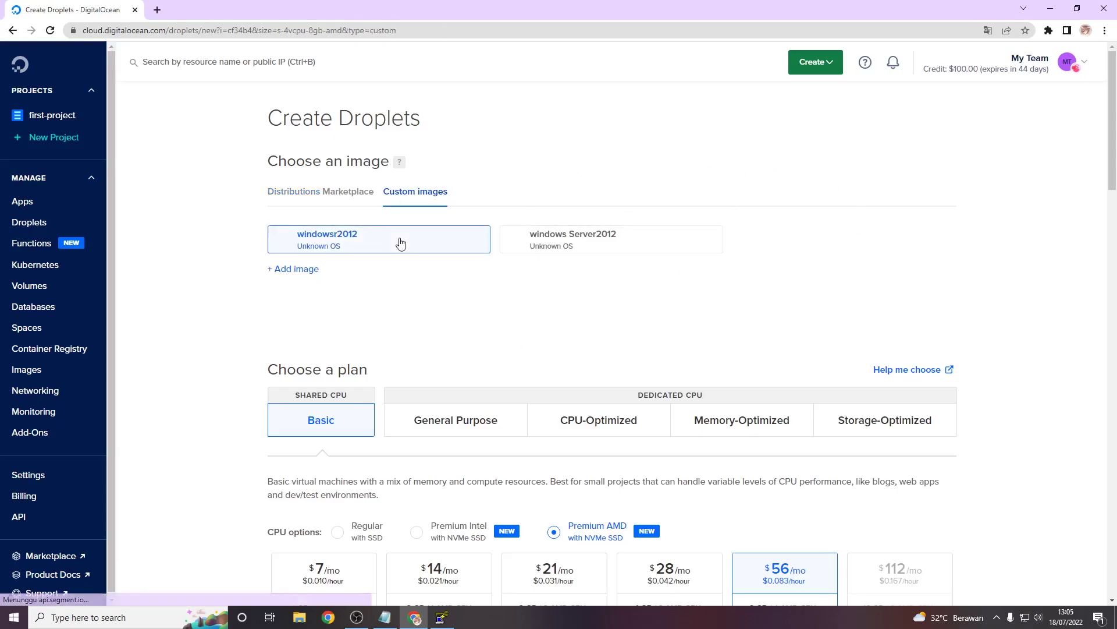
- Compare the Basic plans for Premium Intel and Regular CPUs, and go back to Premium AMD with NVMe SSD
scroll(459, 297, down, 3)
scroll(464, 298, down, 3)
scroll(609, 343, up, 1)
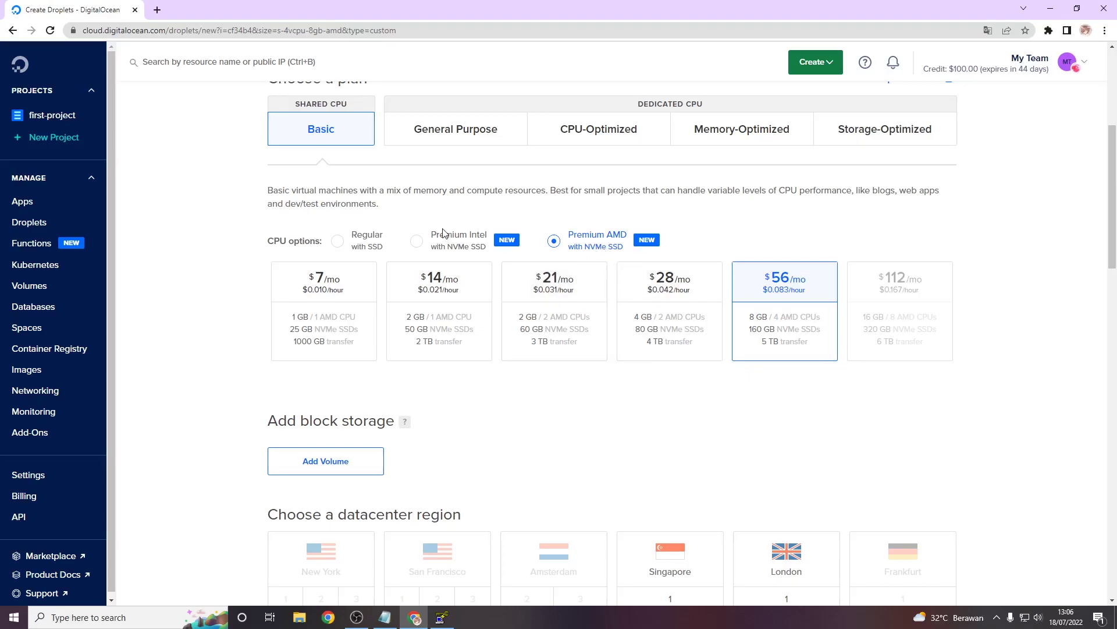
click(457, 244)
click(359, 246)
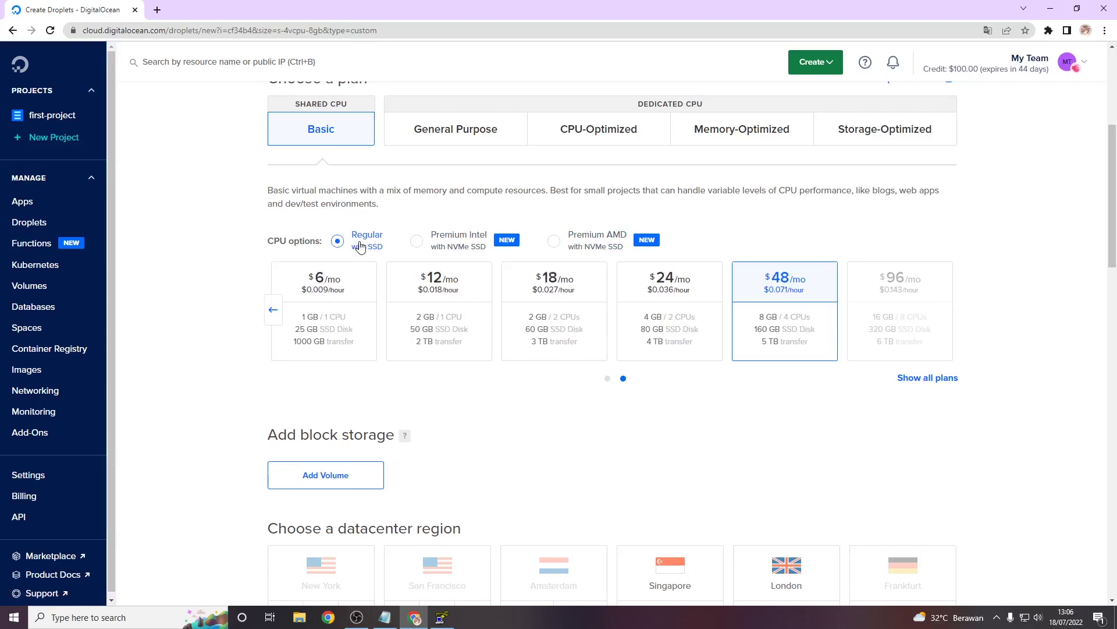
click(561, 243)
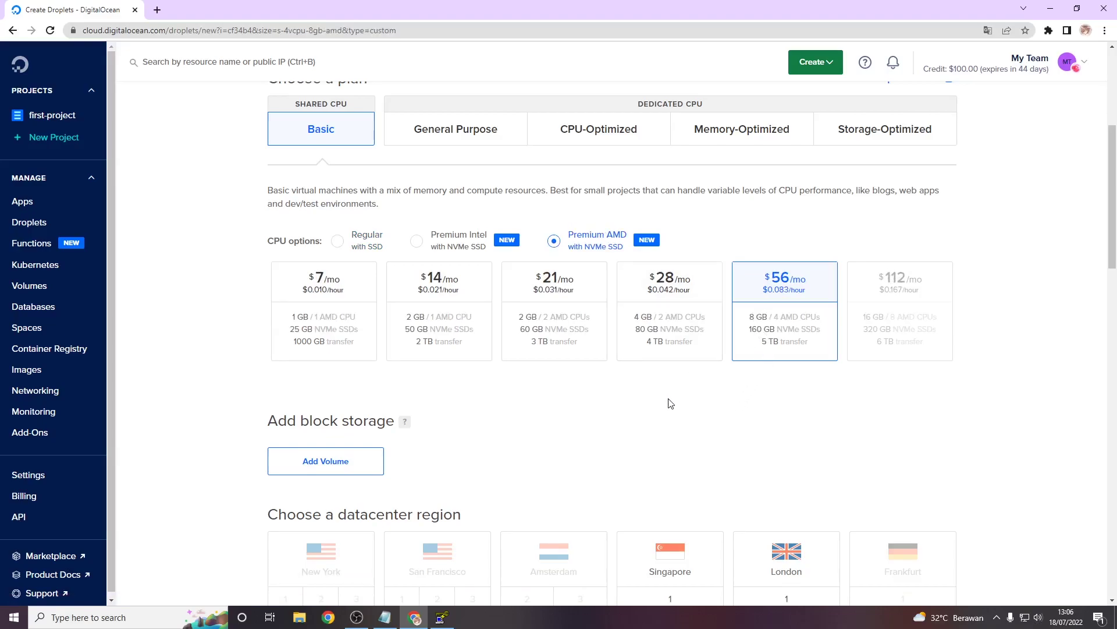
- Choose Singapore 1 as the droplet's datacenter region and select the existing SSH key listed beside SGP for authentication
scroll(669, 402, down, 2)
scroll(671, 414, down, 4)
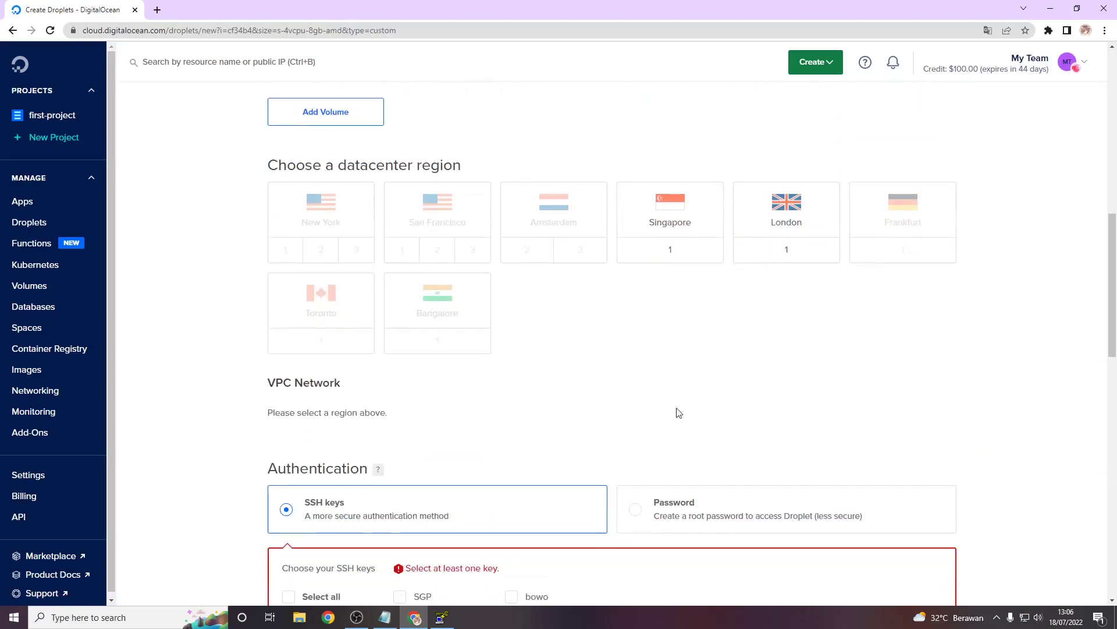
click(693, 220)
scroll(728, 349, down, 3)
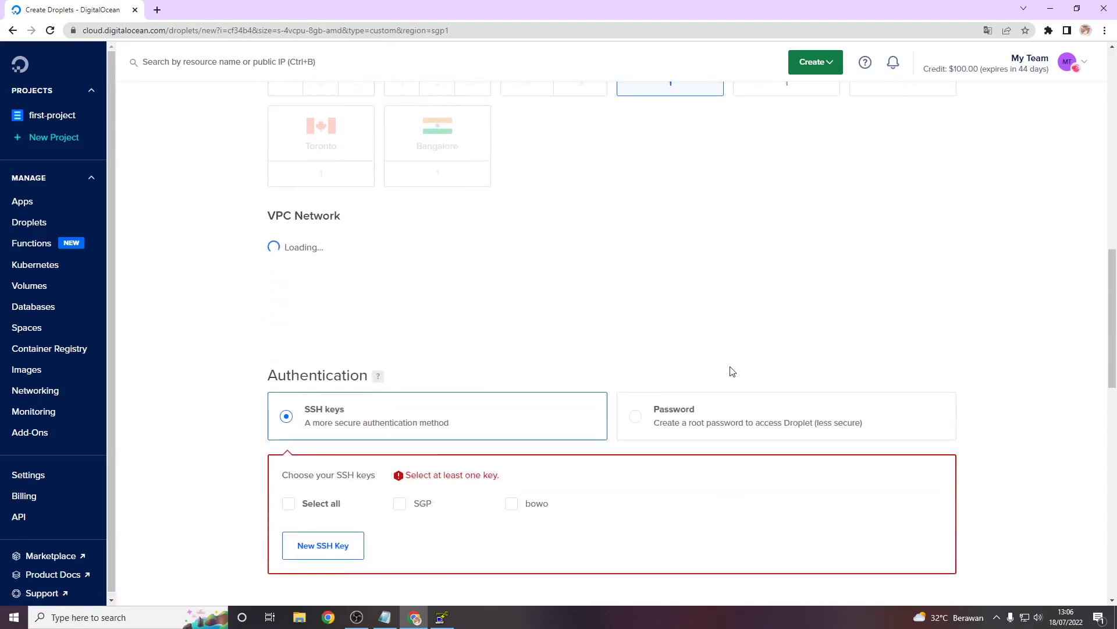
scroll(649, 215, down, 3)
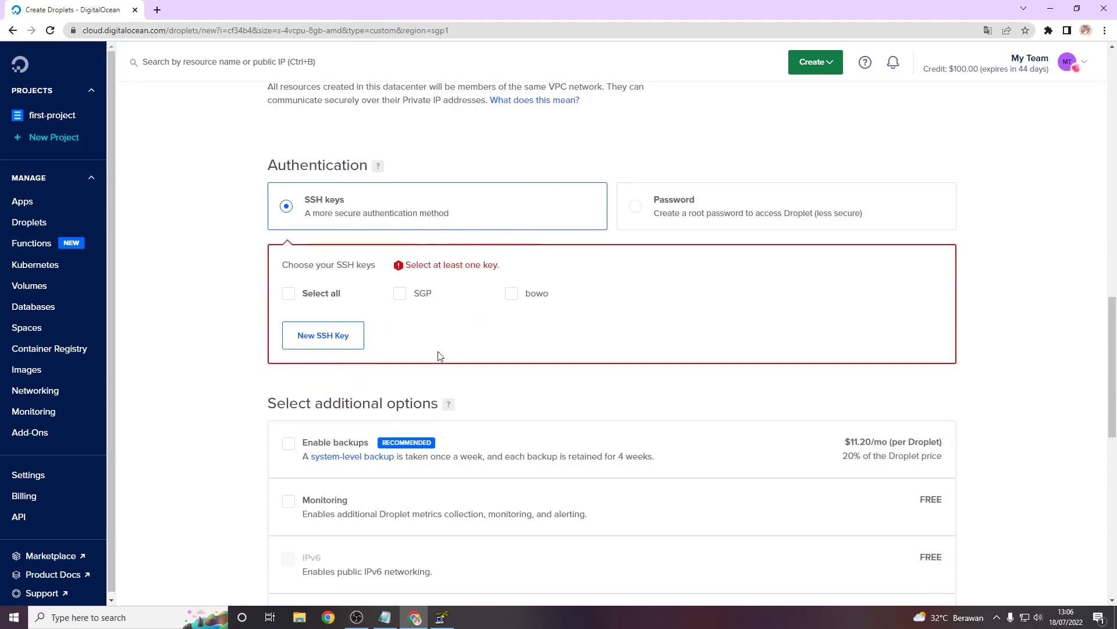
click(513, 295)
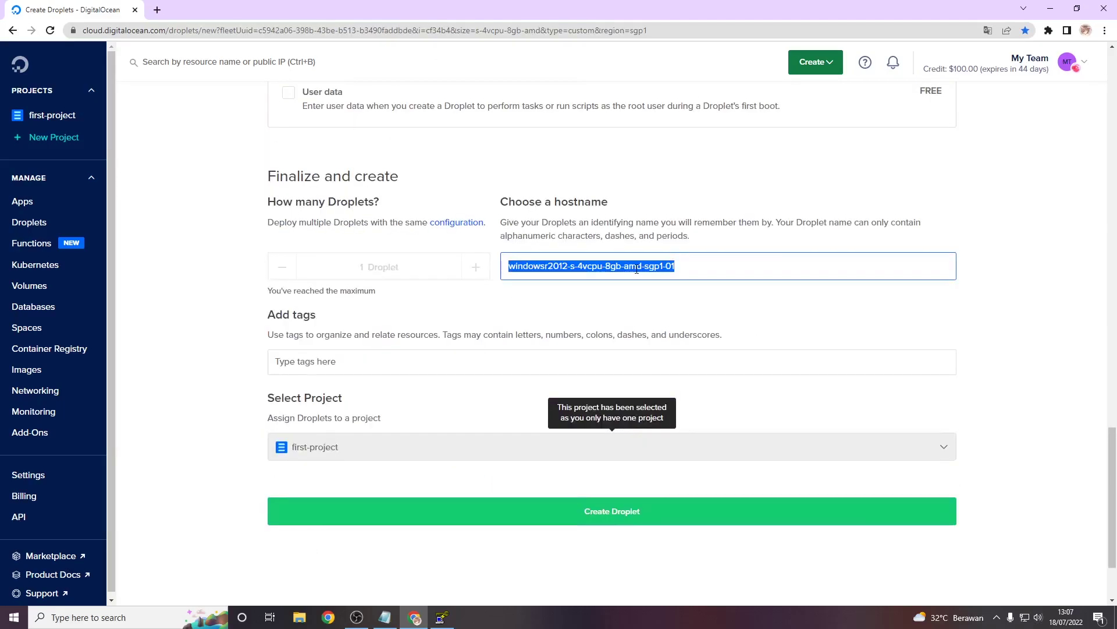
- Set the droplet's hostname to RDP-2 and create the droplet
text(RDP-21)
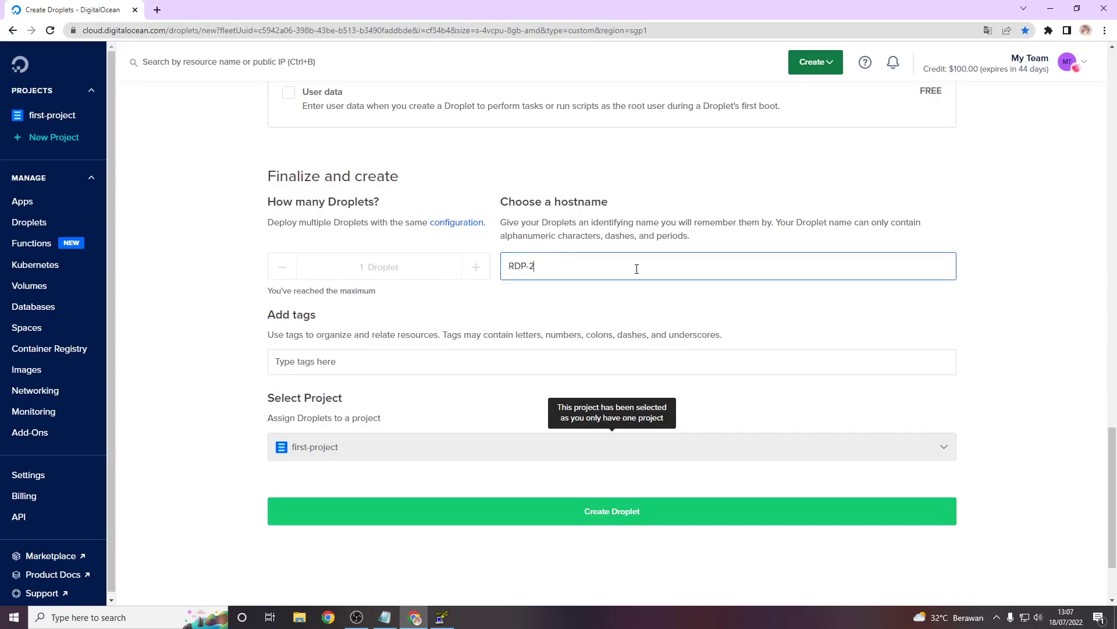
click(592, 509)
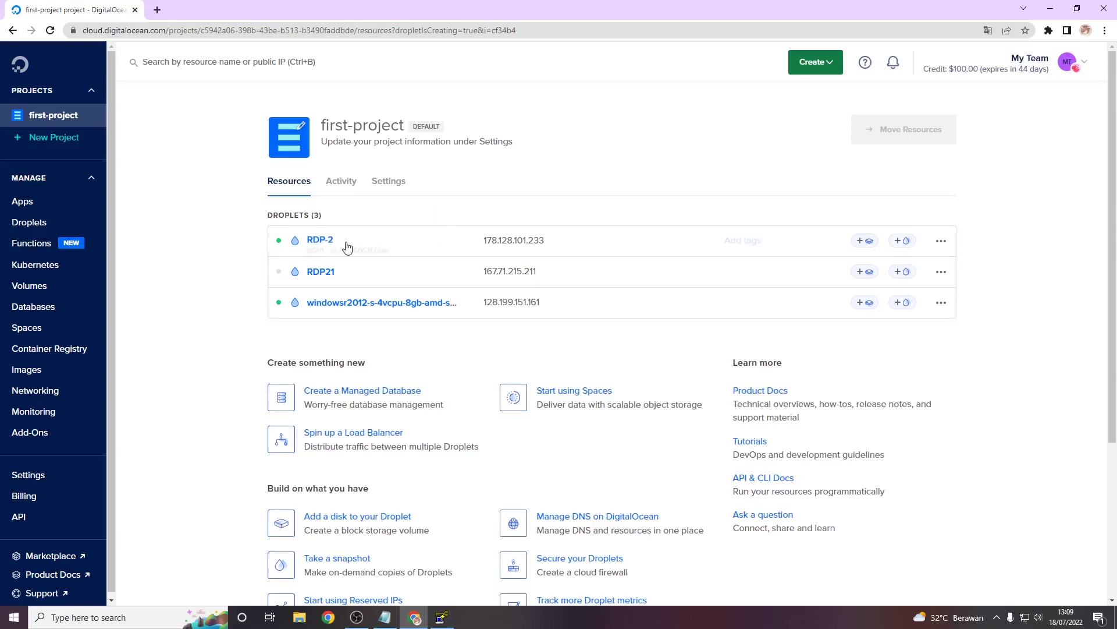
- Open the RDP-2 droplet's access settings and launch its Recovery Console
click(321, 241)
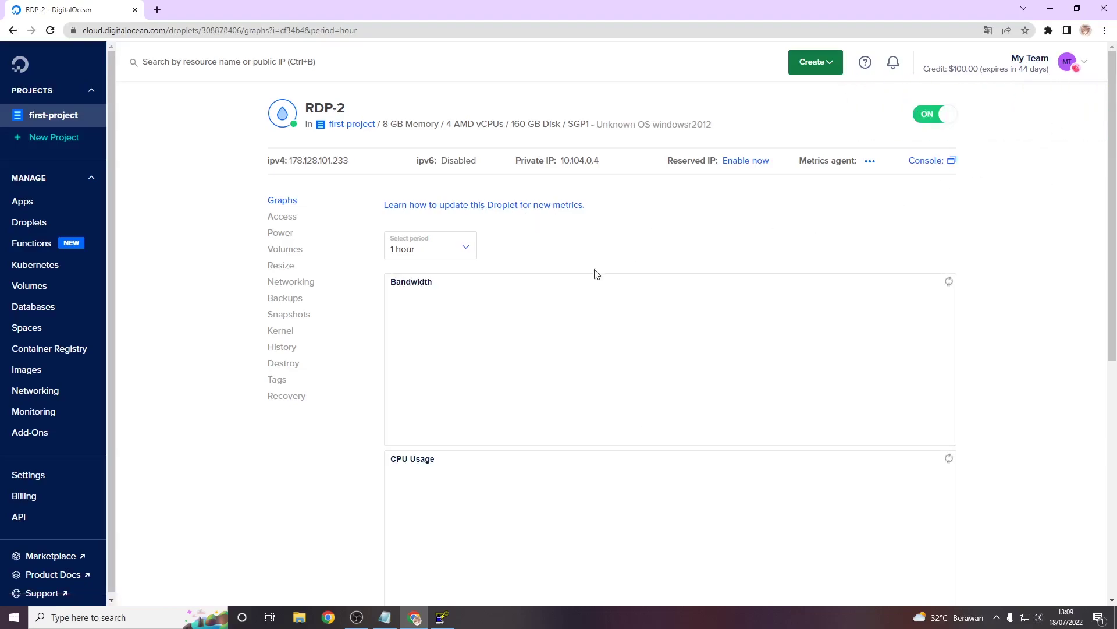
click(294, 224)
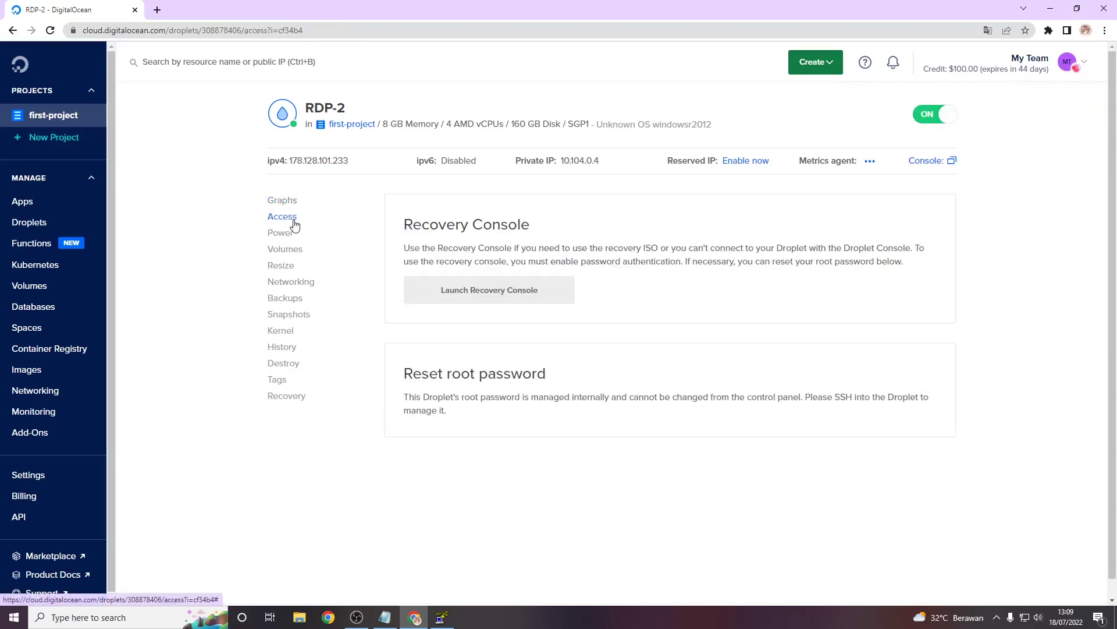
click(503, 297)
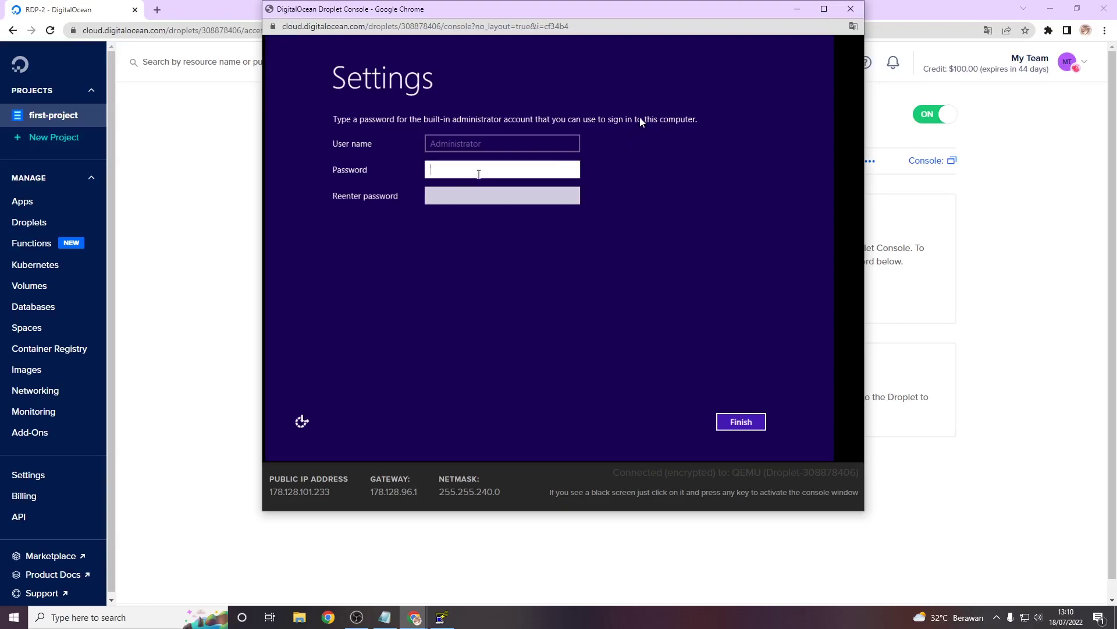
- Enter and re-enter a password for the built-in Administrator account and finish the Windows setup
text(•••••••••••••)
key(Tab)
text(•••••••••••••)
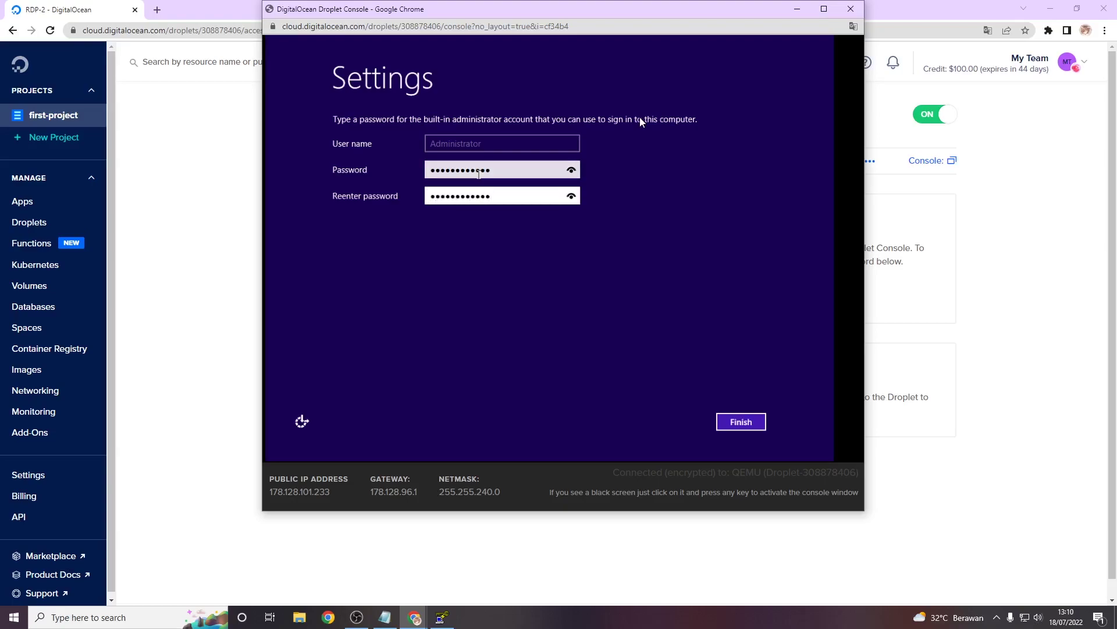
key(Tab)
key(Tab)
key(Tab)
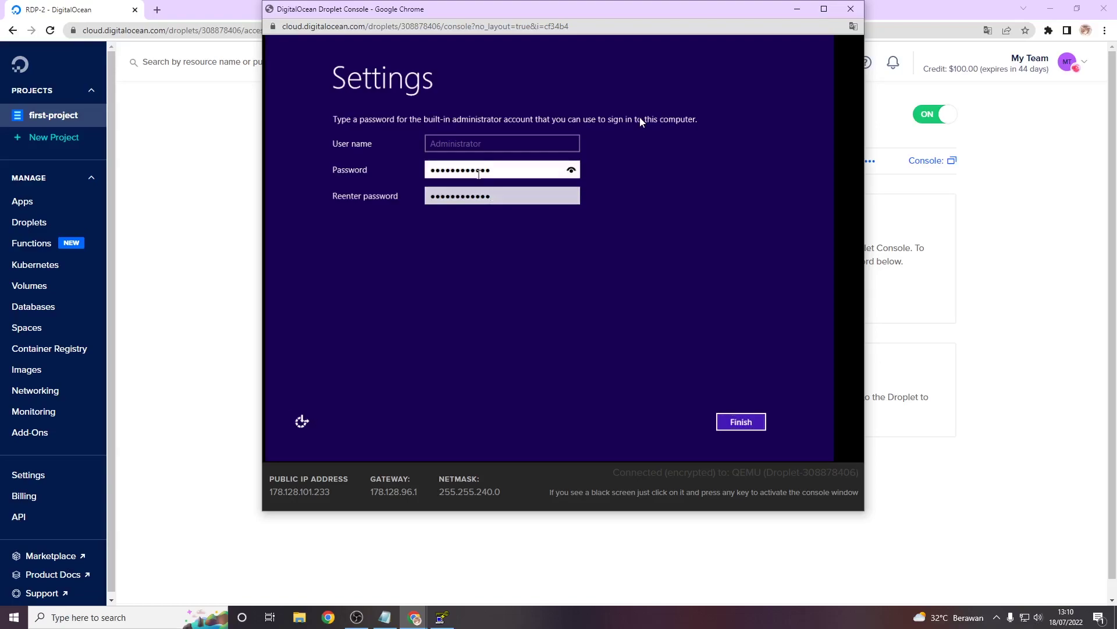
key(Tab)
key(Tab)
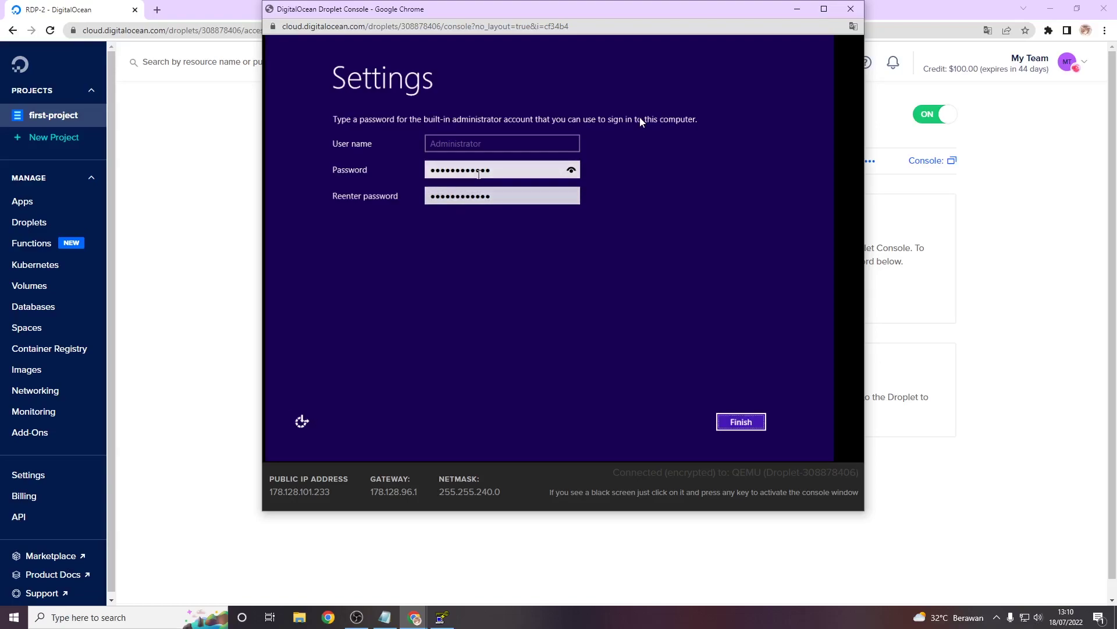
key(Tab)
key(Tab)
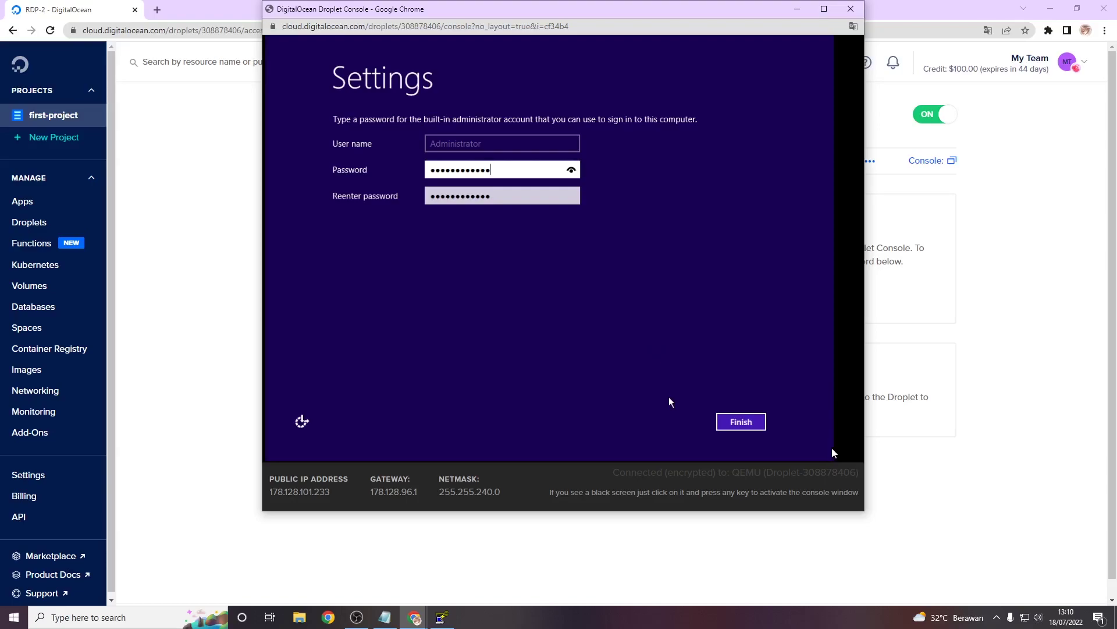
key(Tab)
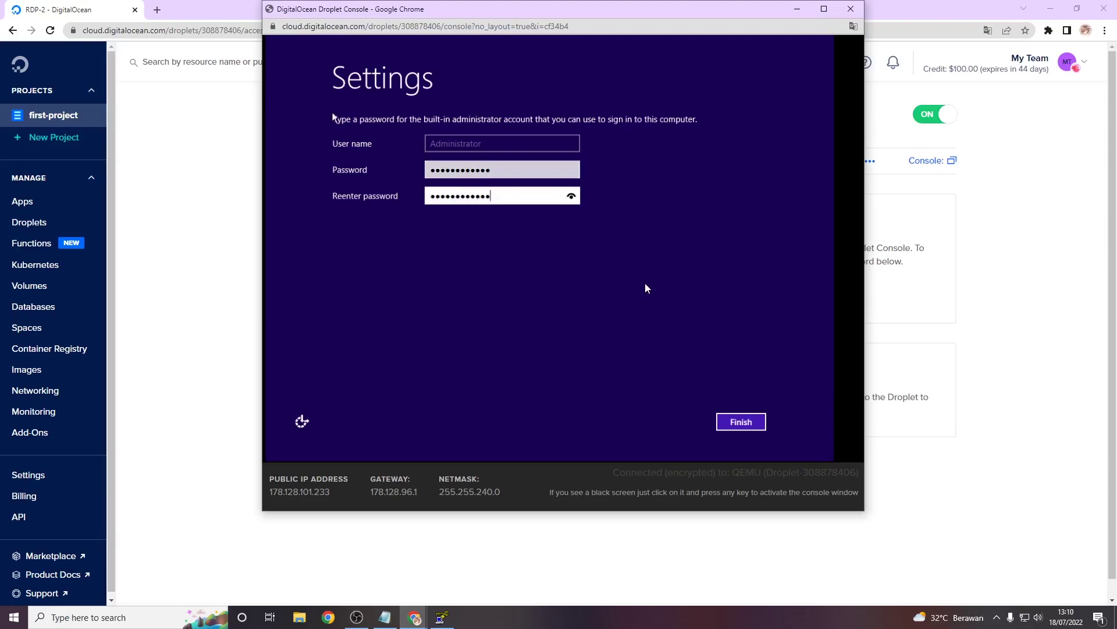
key(Tab)
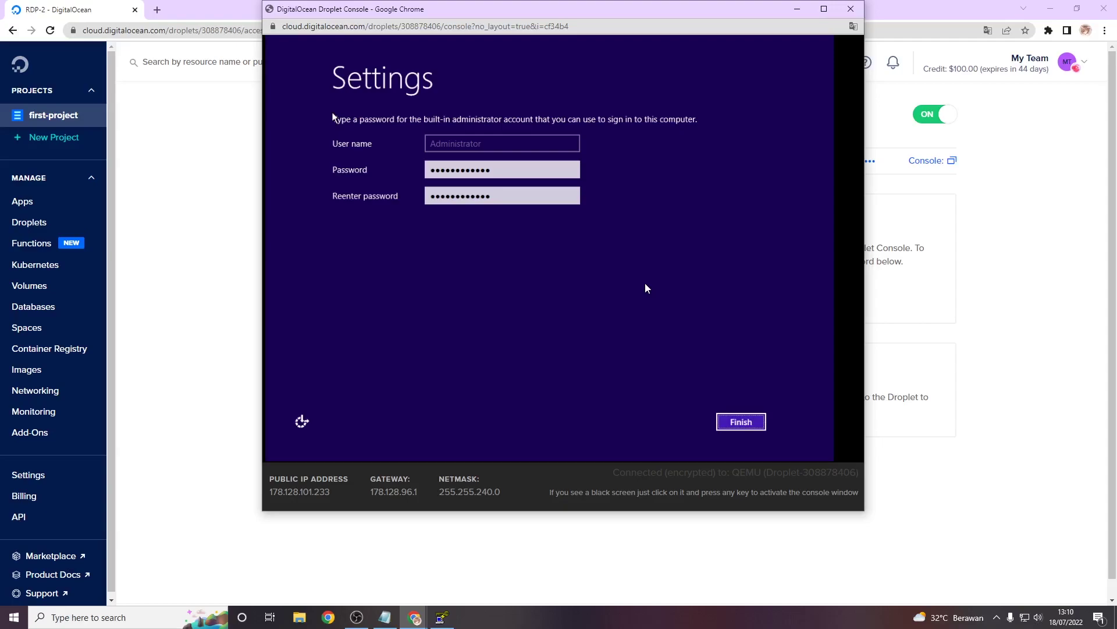
click(732, 423)
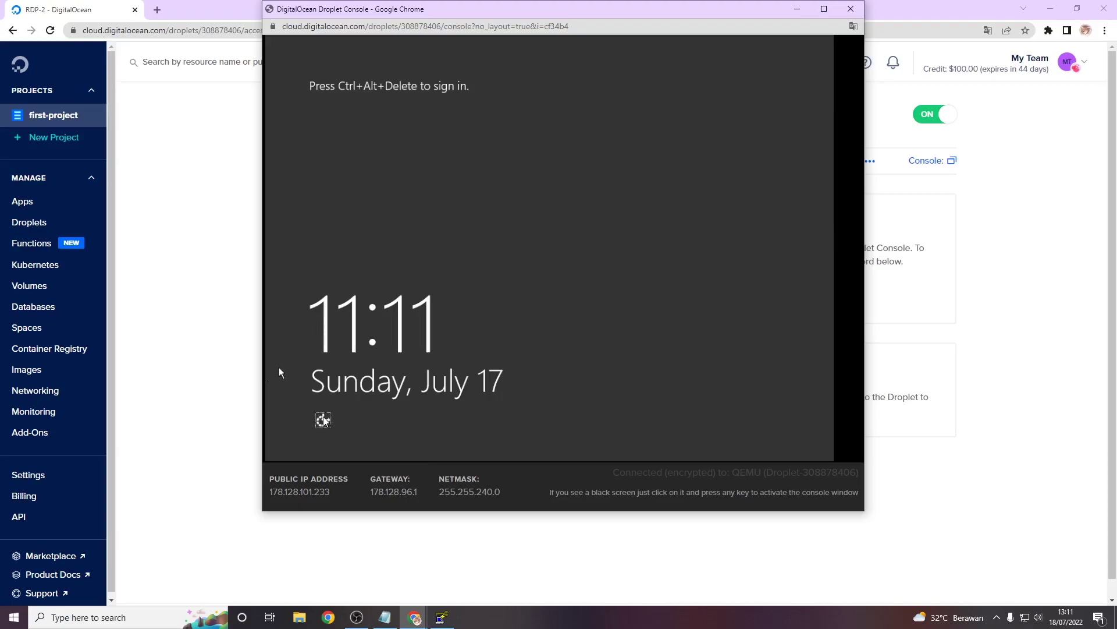
- Open the On-Screen Keyboard from the accessibility options on the Windows lock screen
click(321, 420)
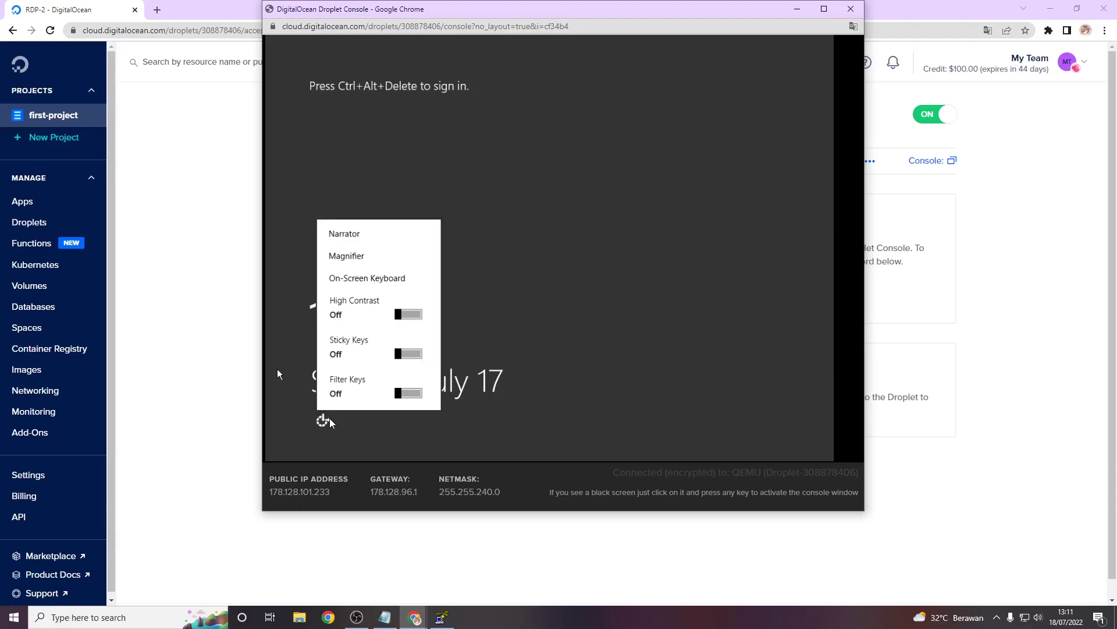
key(Tab)
key(Up)
key(Up)
key(Up)
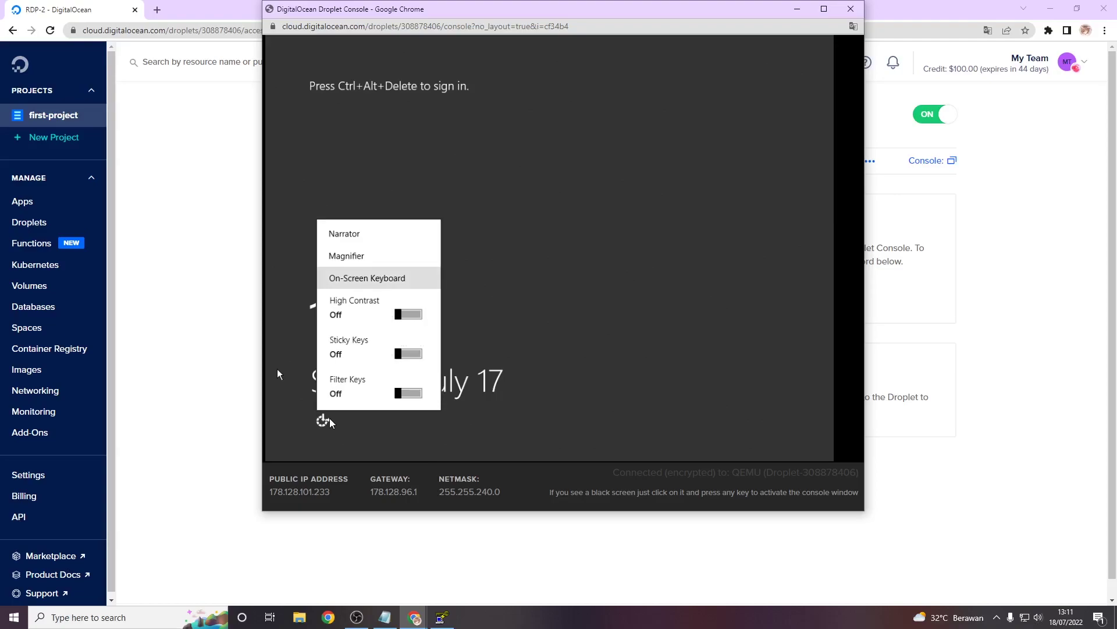
key(Return)
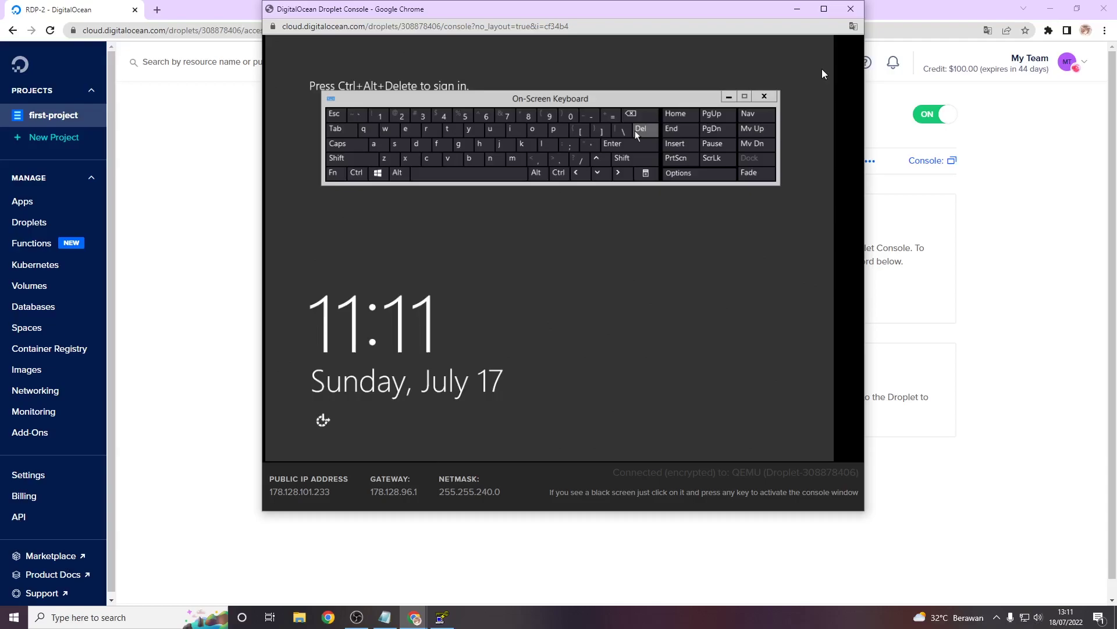
- Send the secure sign-in key combination through the On-Screen Keyboard to bring up the Administrator sign-in
key(ctrl)
key(alt)
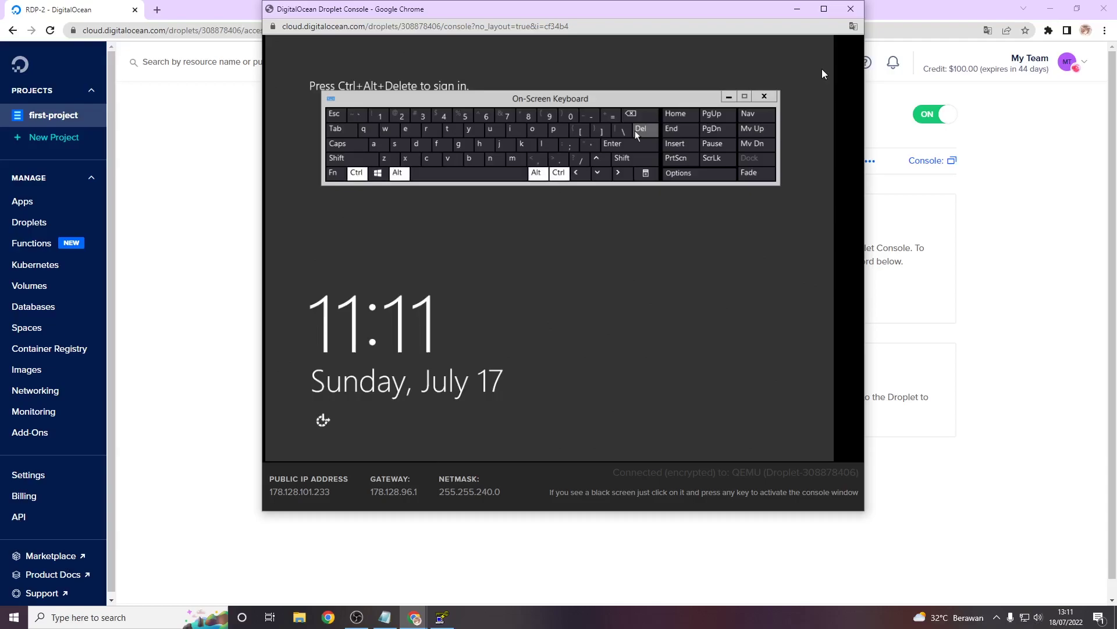
key(Delete)
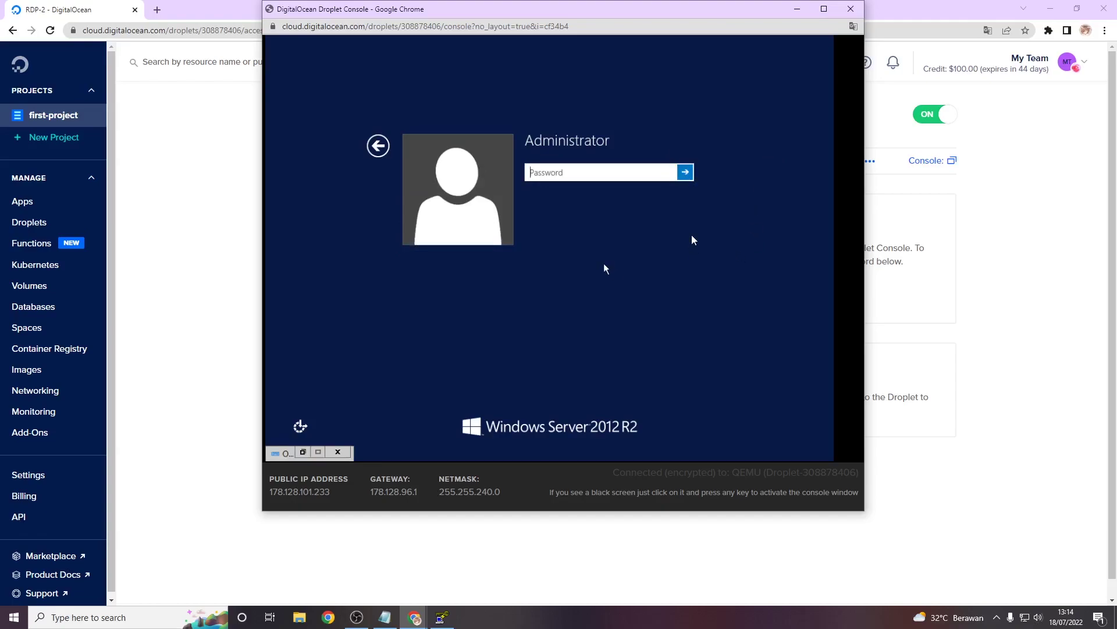
- Sign in to the Administrator account with its password and allow device discovery on Network 2
text(••••••••••••)
key(Return)
key(Return)
text(•••••••••)
key(Return)
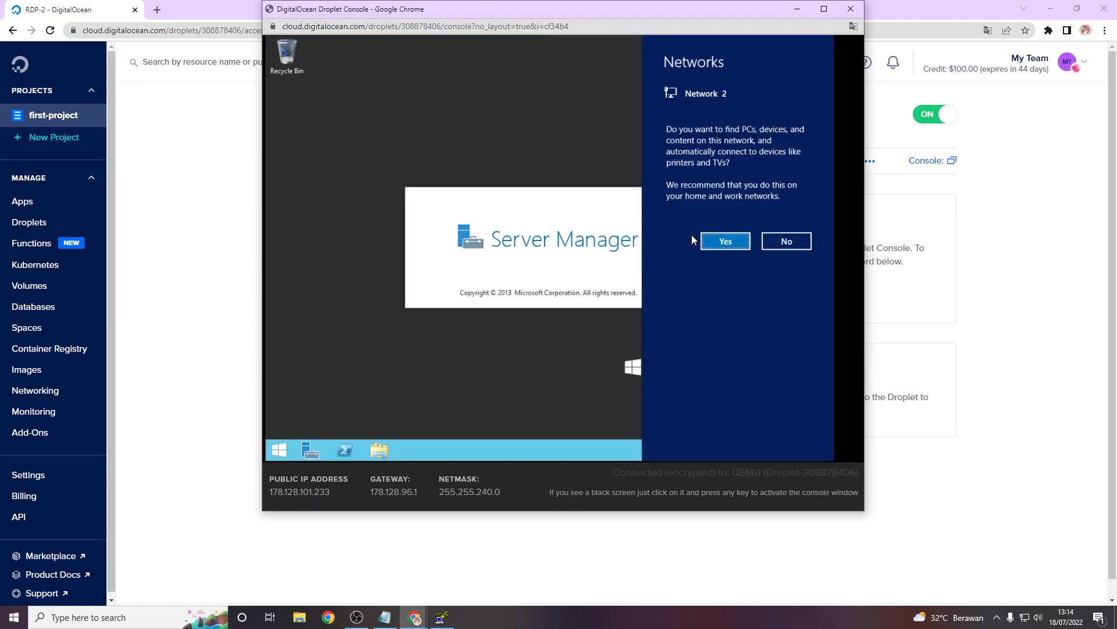
key(Return)
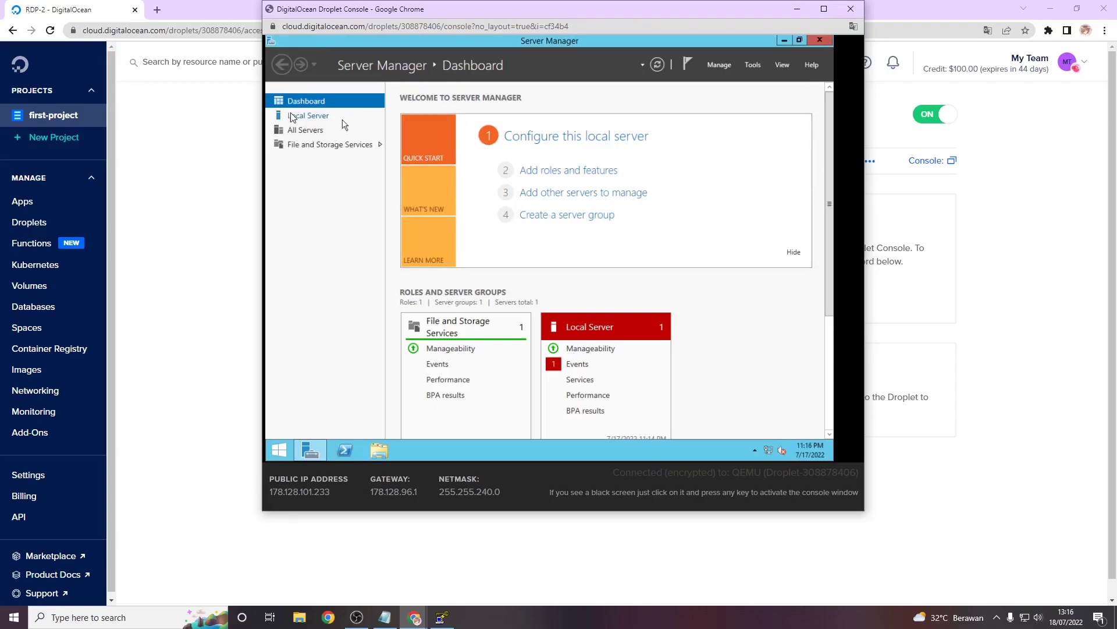
- Allow remote connections to this computer in the local server's Remote Desktop properties, recheck the setting, and close the Recovery Console
click(343, 120)
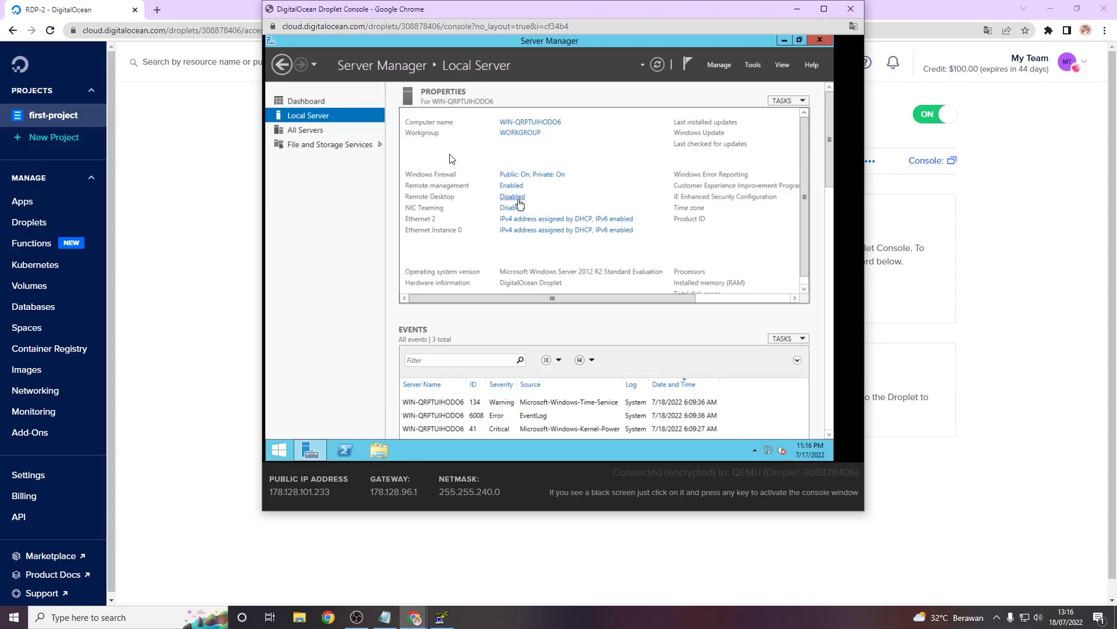
click(513, 198)
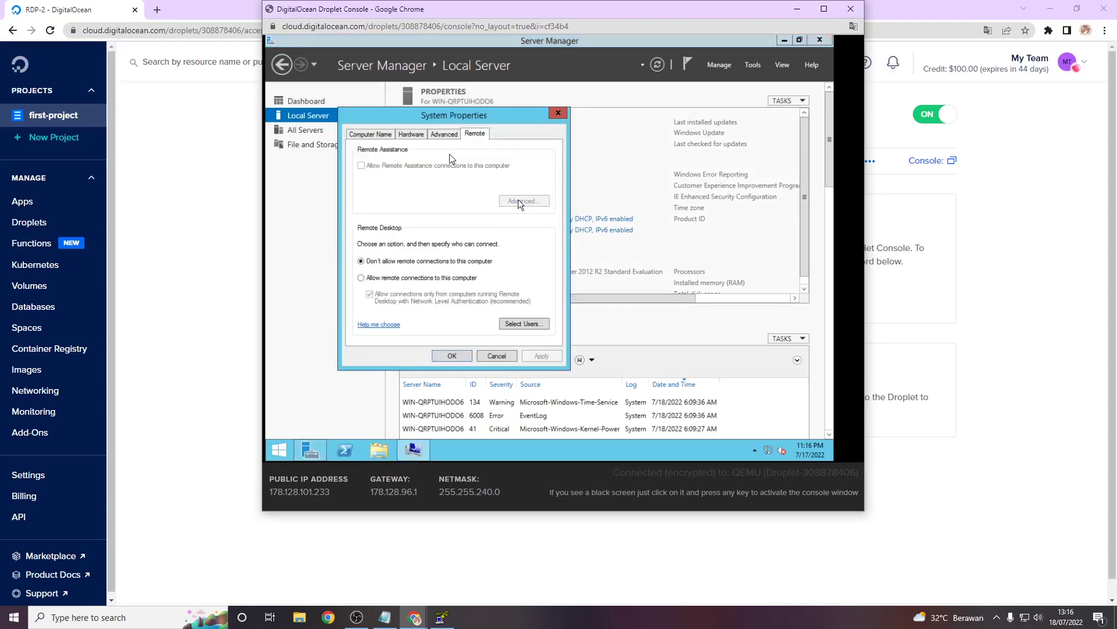
click(473, 280)
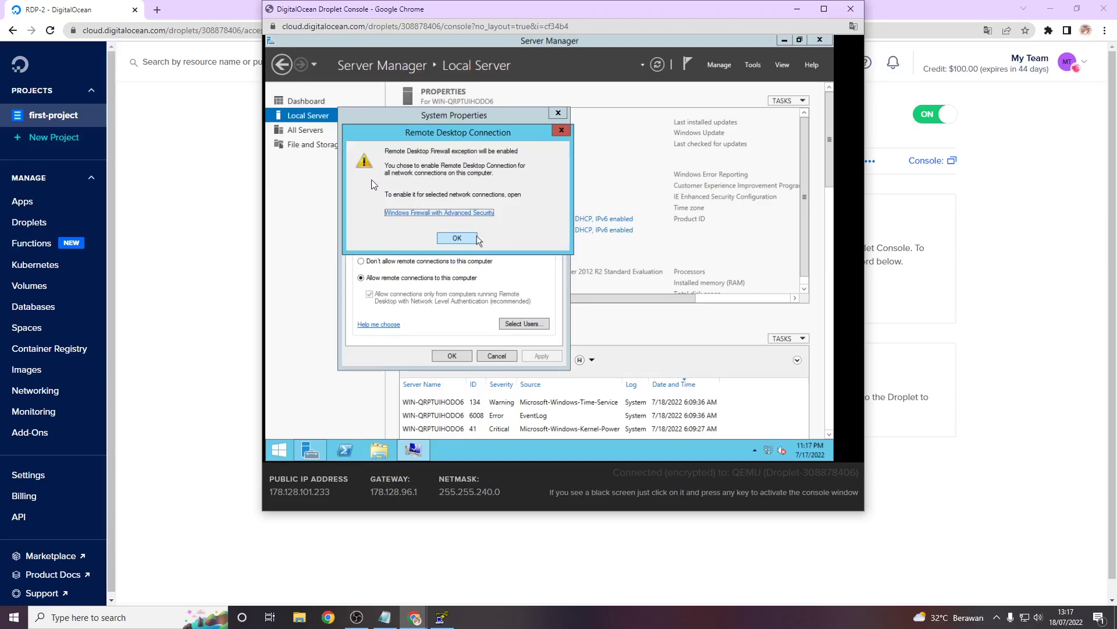
click(475, 239)
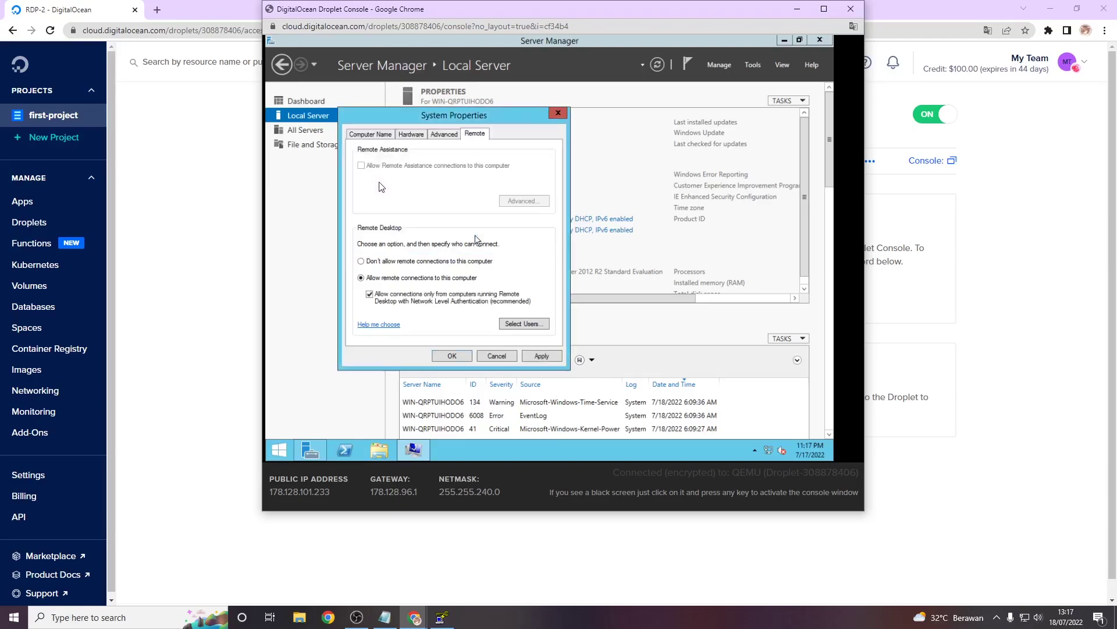
click(546, 357)
click(465, 356)
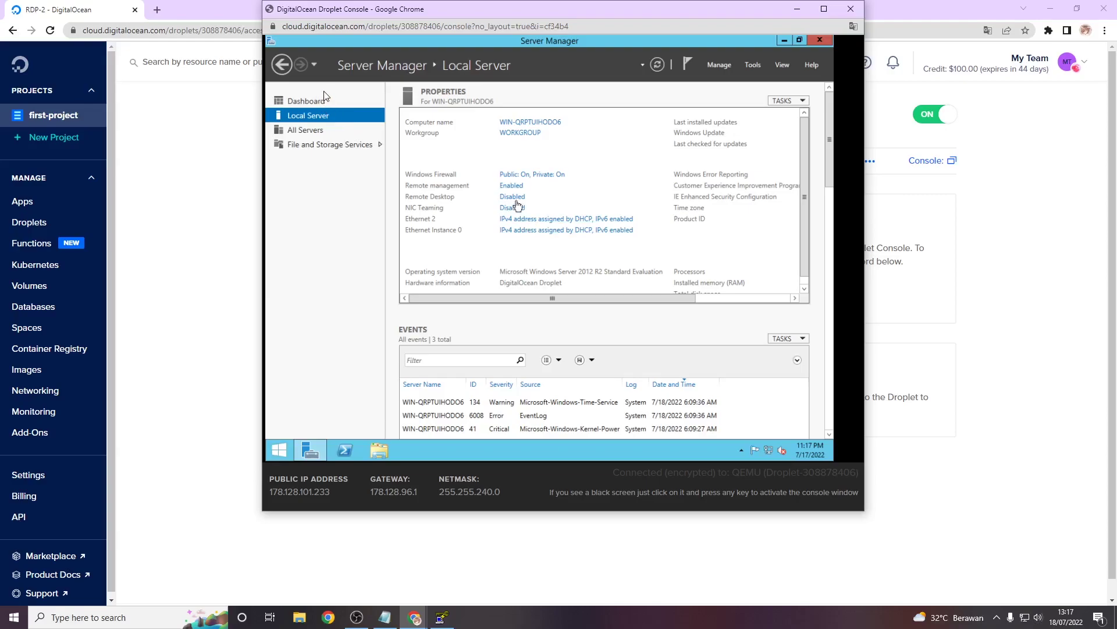
click(514, 198)
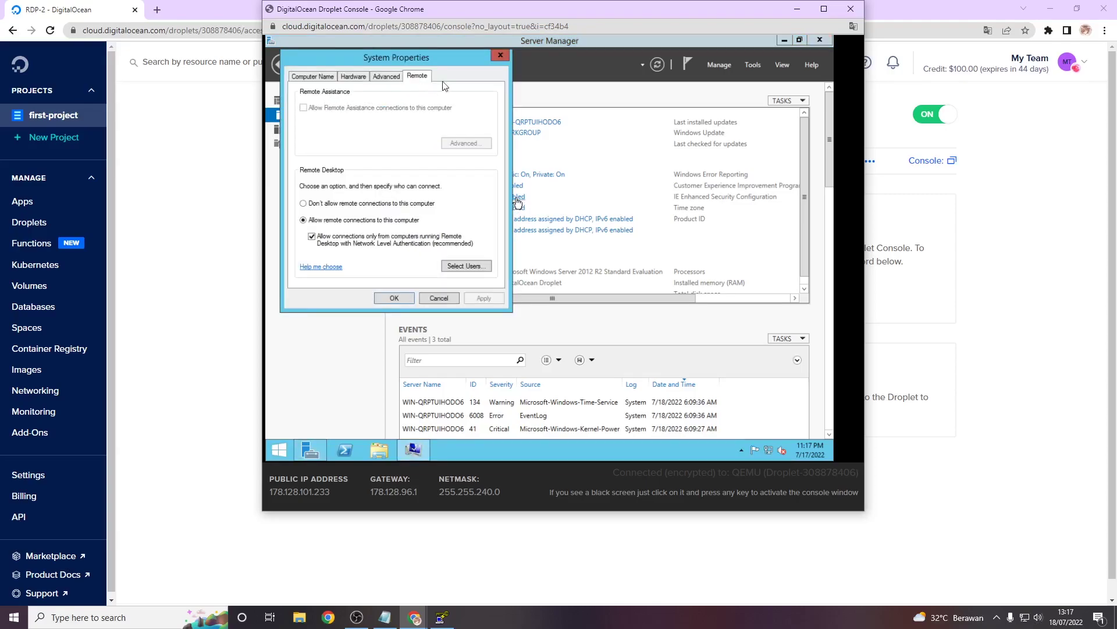
click(851, 8)
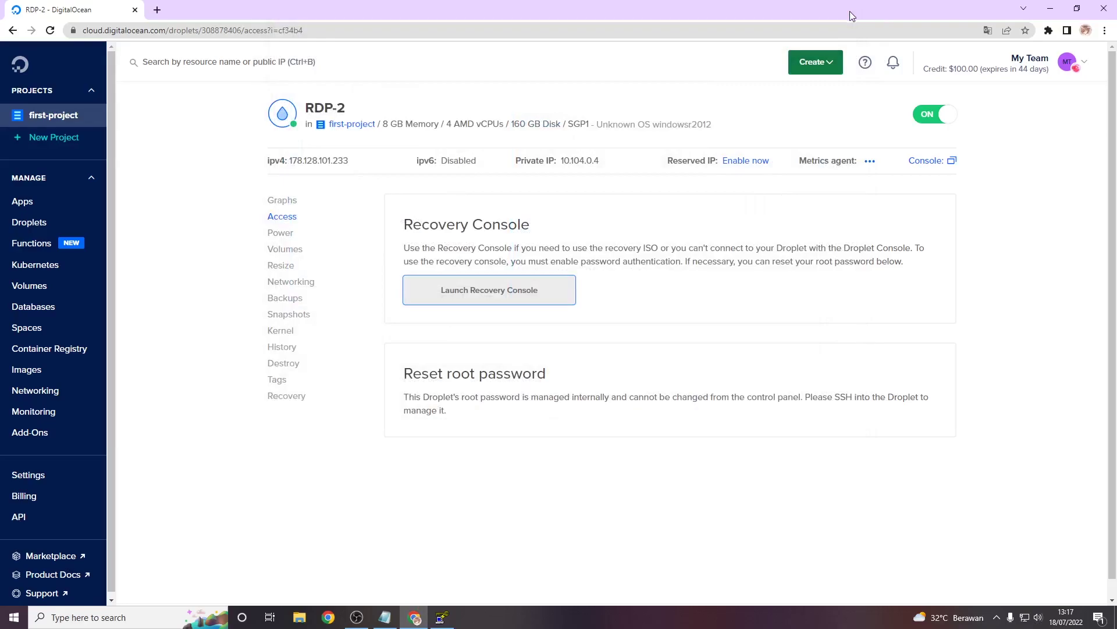
- Copy the droplet's IPv4 address and connect to 178.128.101.233 with Remote Desktop Connection, trusting the remote computer
click(336, 163)
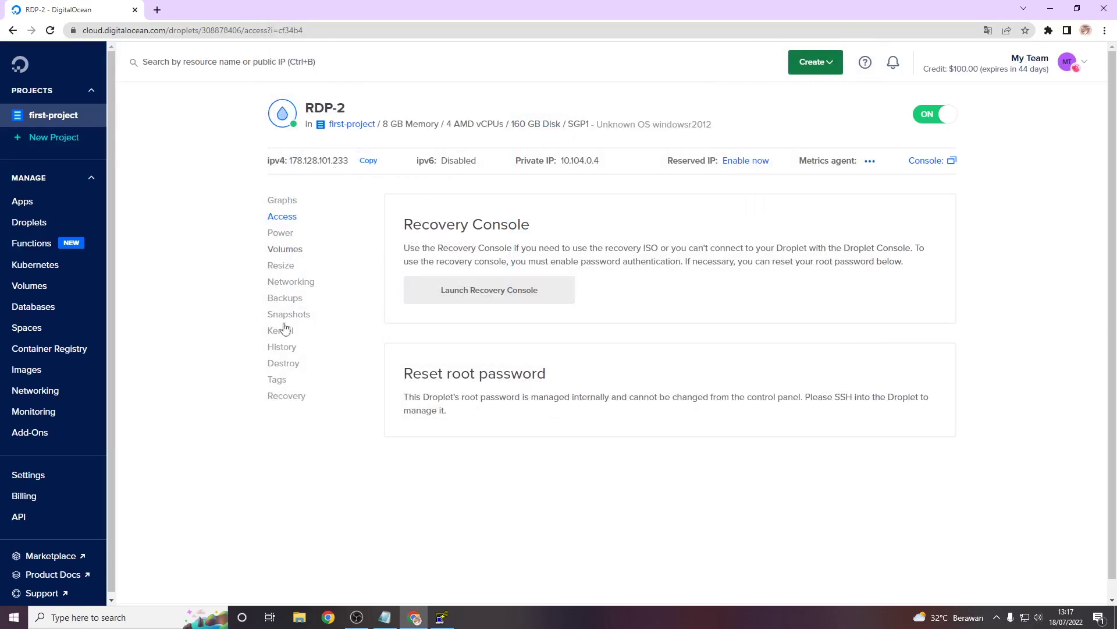
click(80, 618)
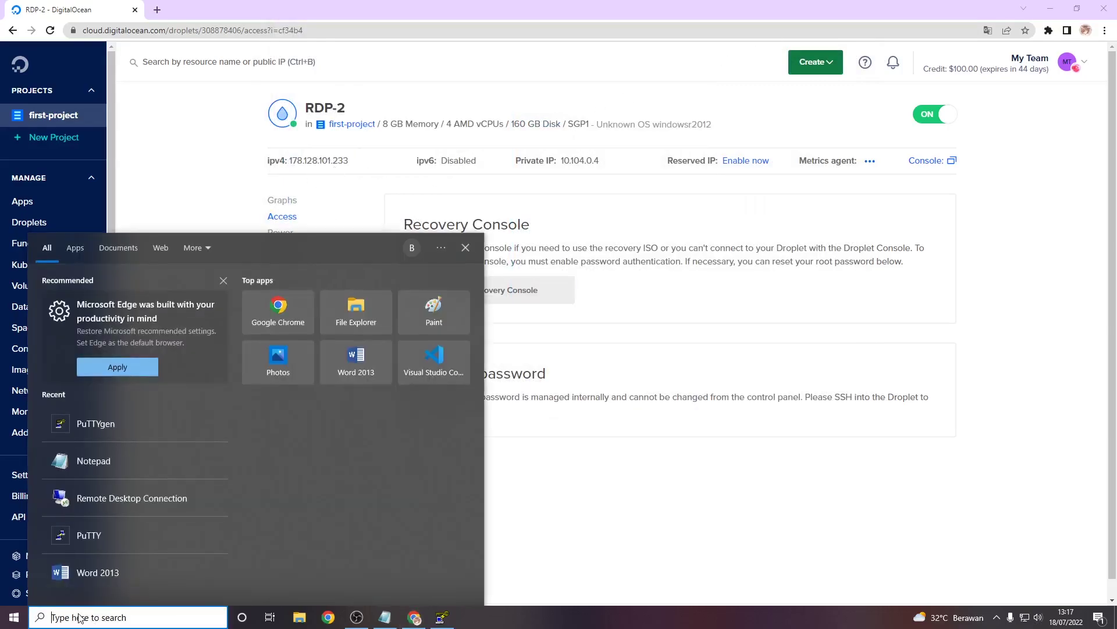
text(remote)
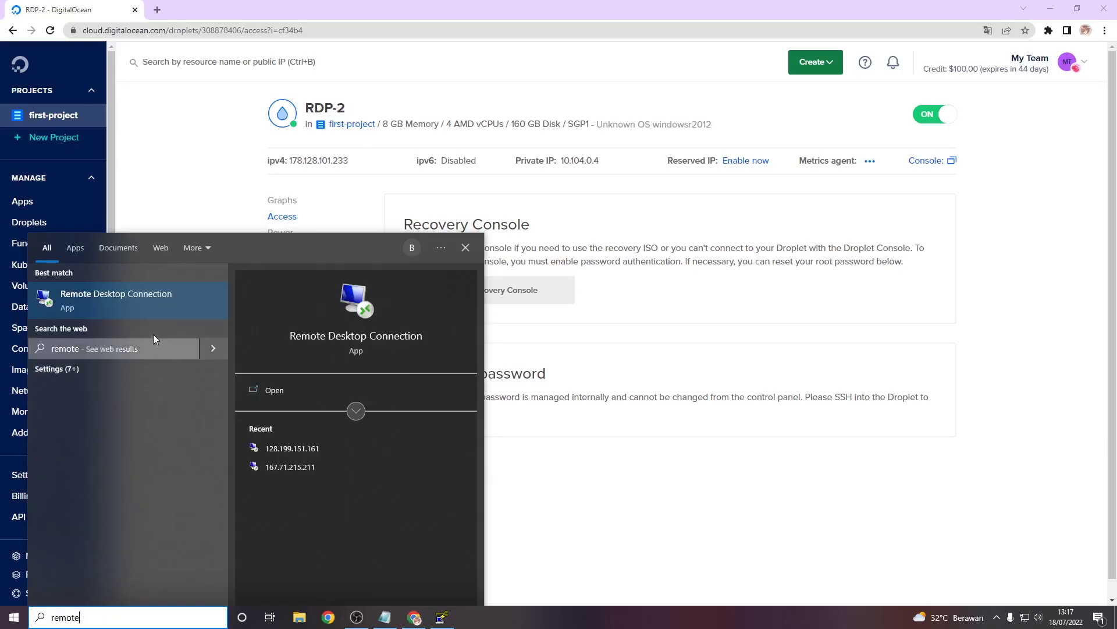
click(155, 303)
key(ctrl+v)
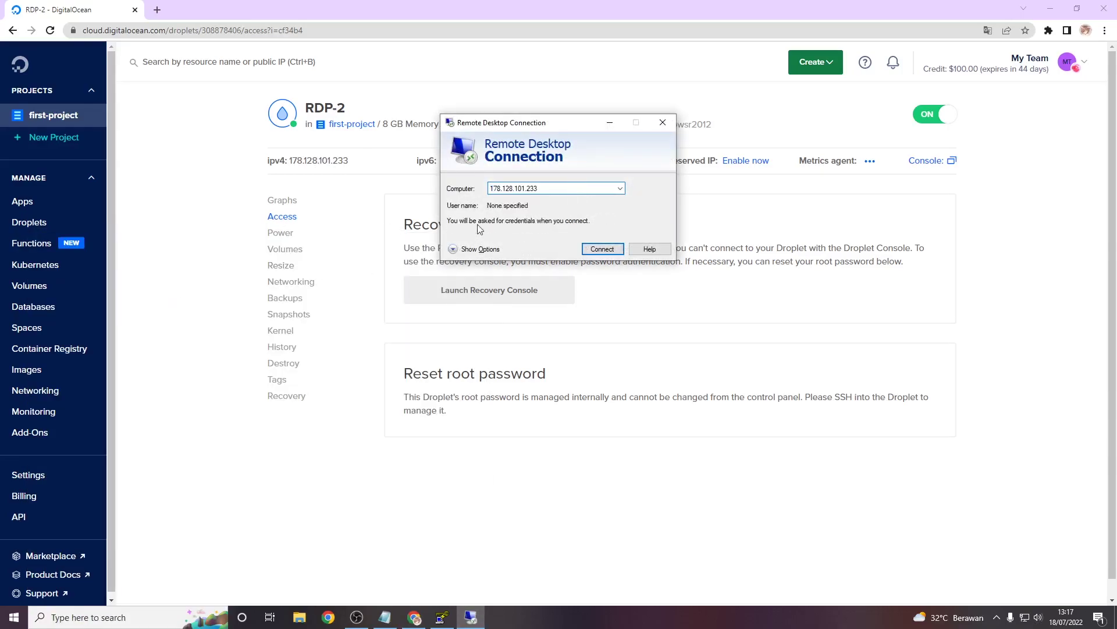
click(602, 250)
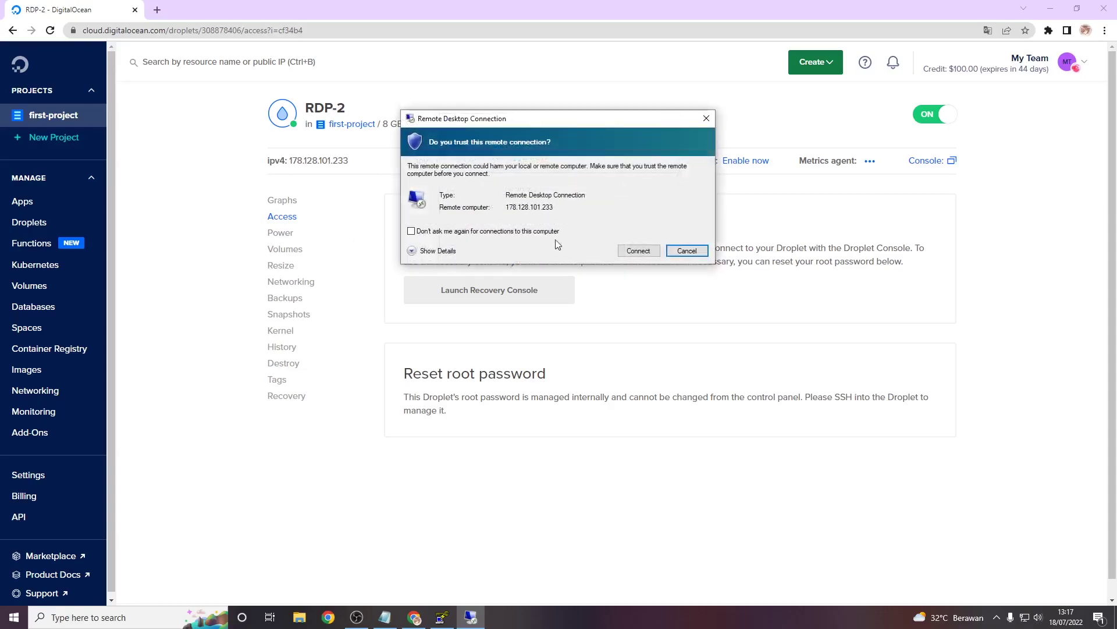
click(636, 250)
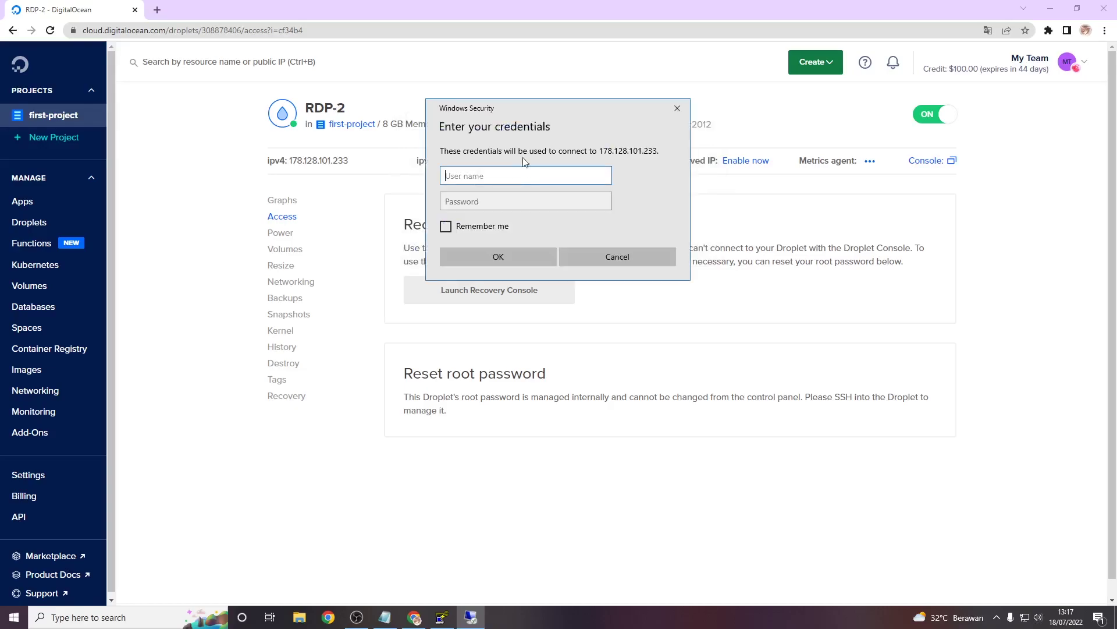
- Sign in to the remote desktop with the user name Administrator and the account password
text(Administrator)
key(Tab)
text(********)
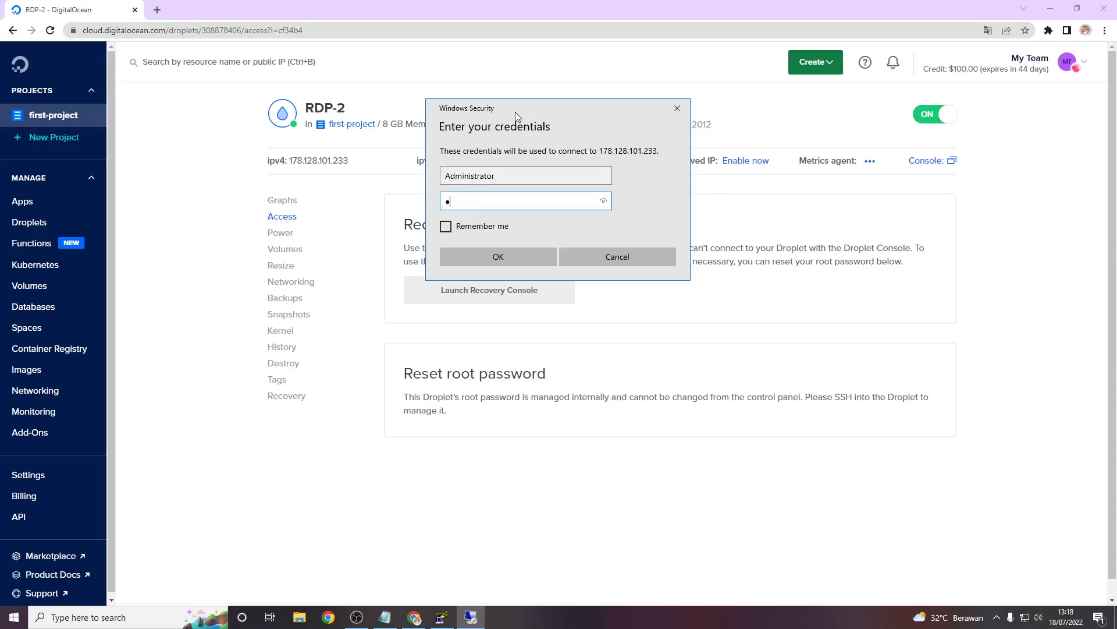
text(****)
key(Return)
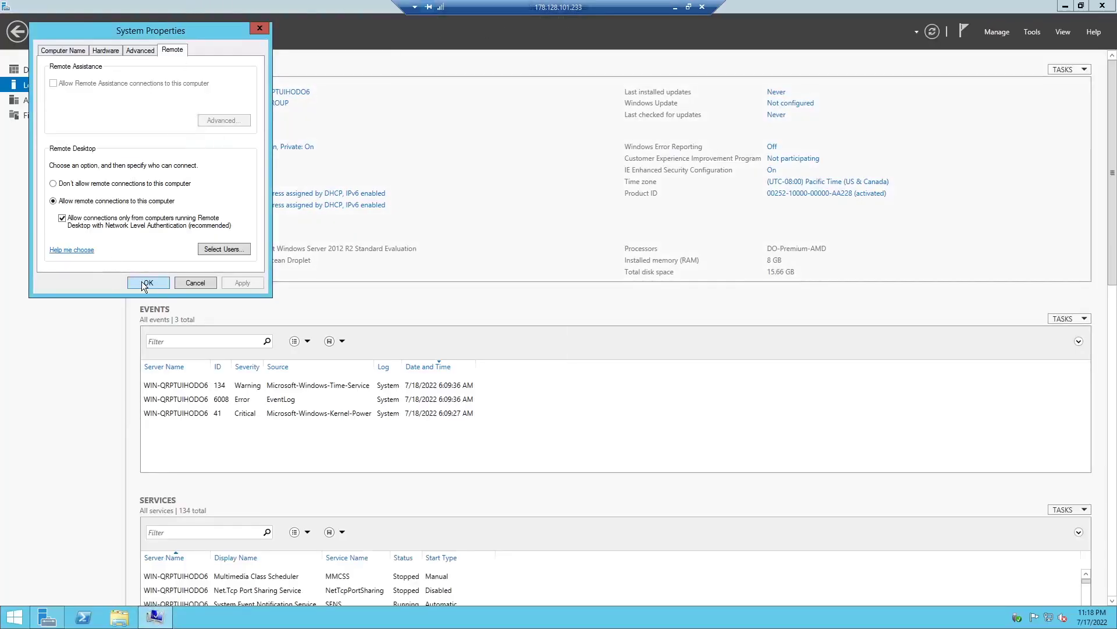
- Close System Properties and Server Manager on the remote server and open This PC in File Explorer
click(145, 283)
click(1102, 6)
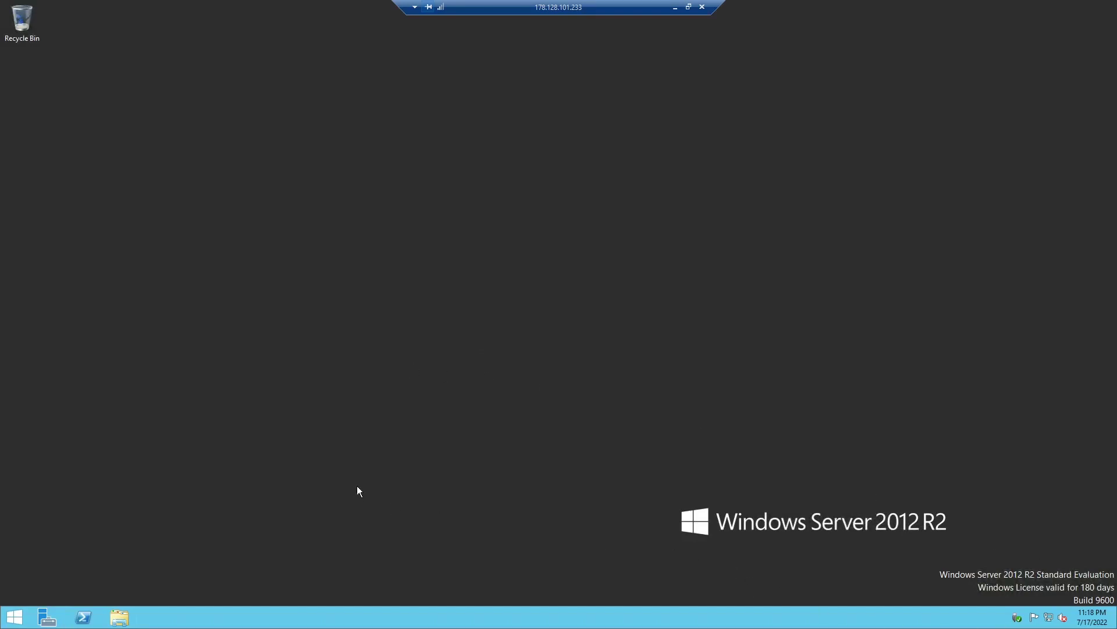
click(119, 617)
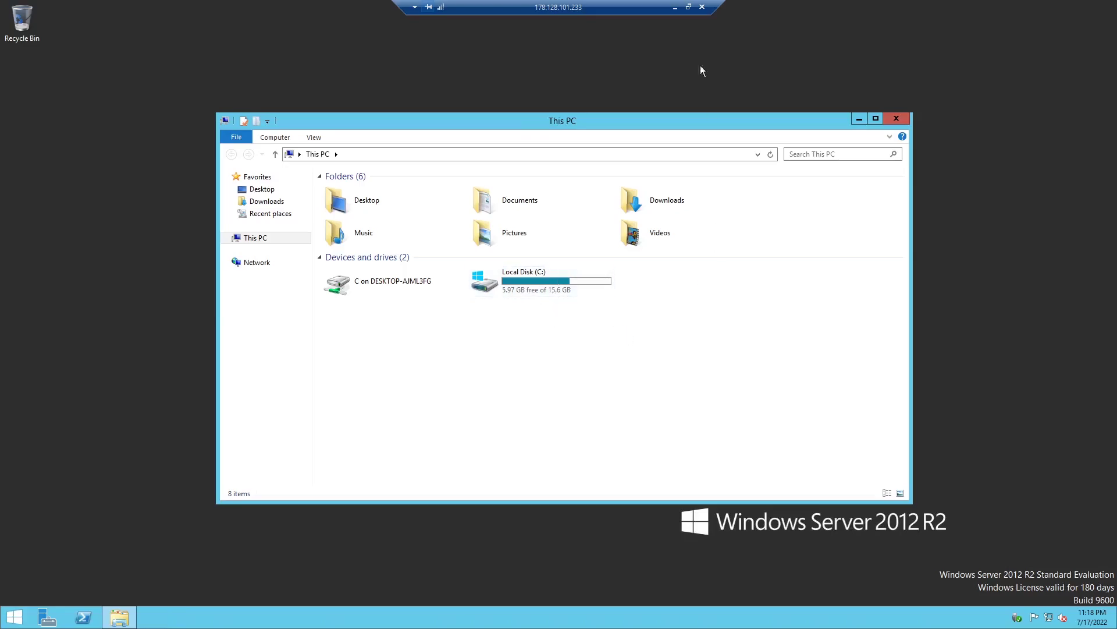
- Minimise and restore the remote session, and open the redirected drive C on DESKTOP-AJML3FG
click(674, 7)
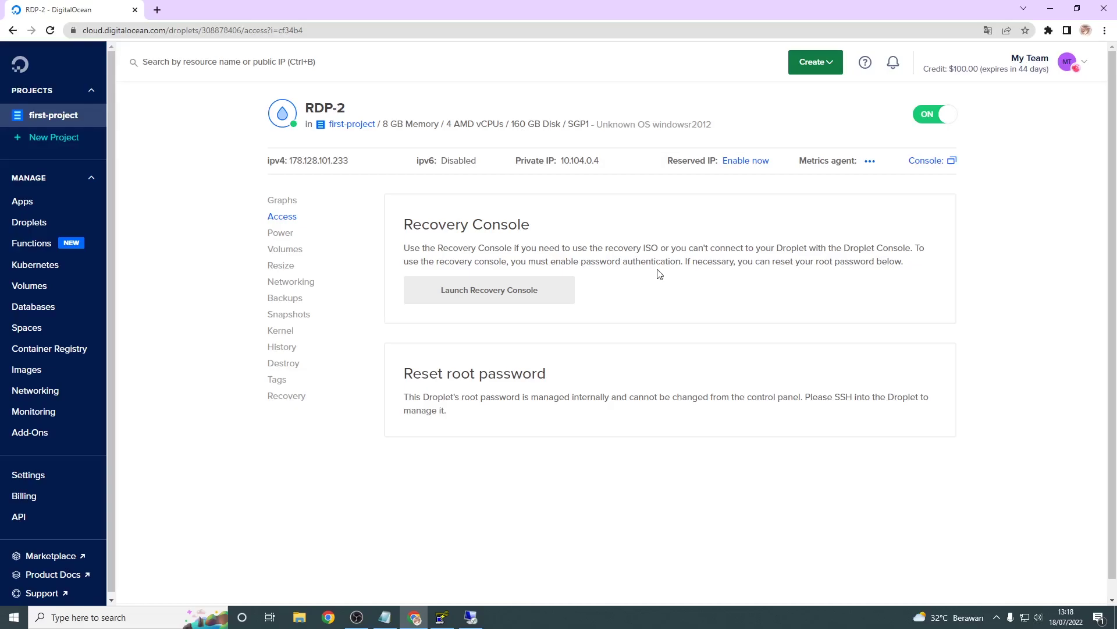
click(471, 617)
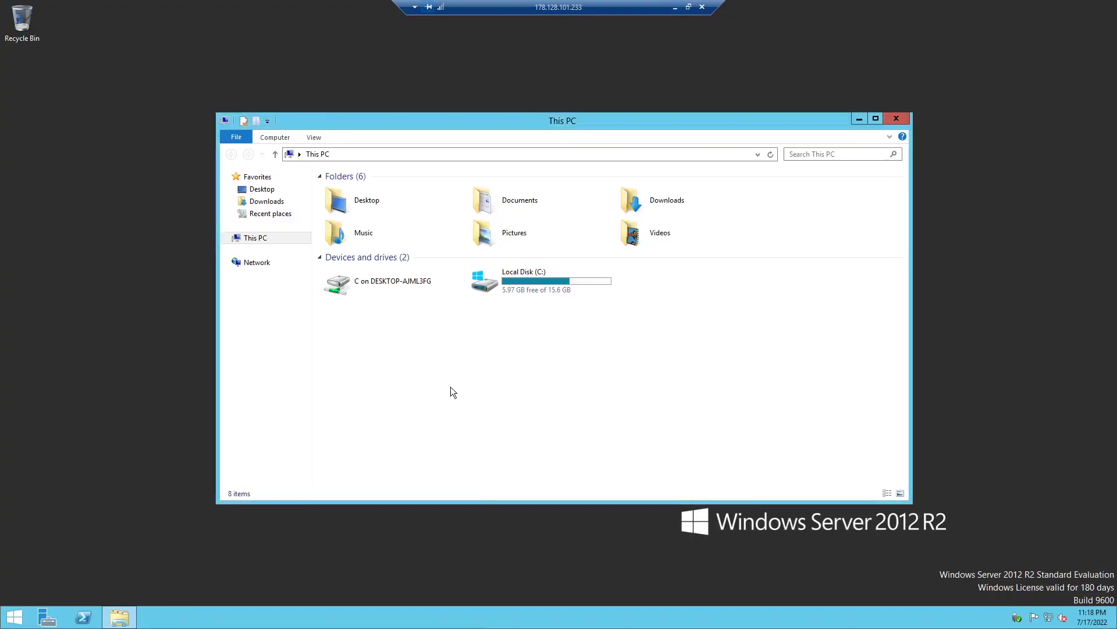
double_click(411, 281)
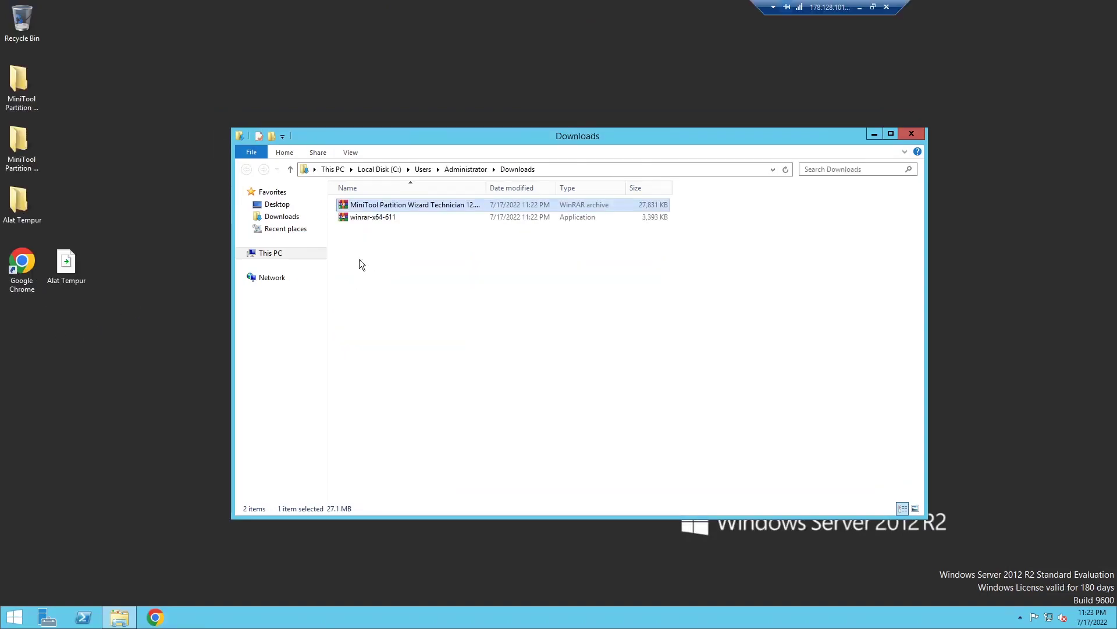
- Extract the MiniTool Partition Wizard Technician archive in Downloads to its own folder and run Setup from it
right_click(393, 205)
click(512, 261)
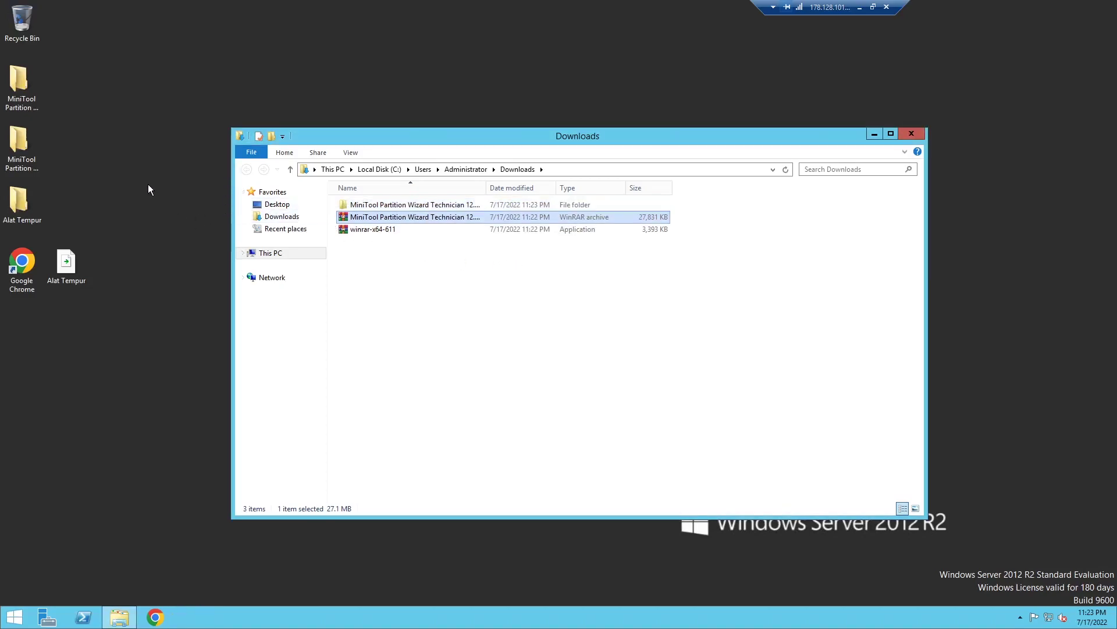
click(30, 284)
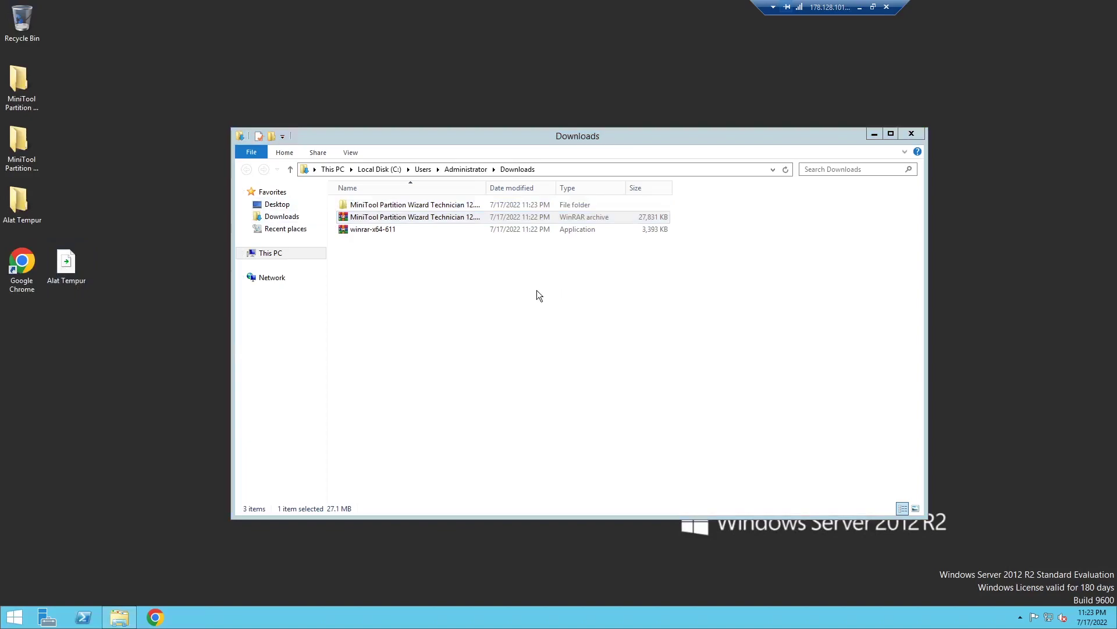
double_click(456, 205)
double_click(456, 206)
double_click(407, 219)
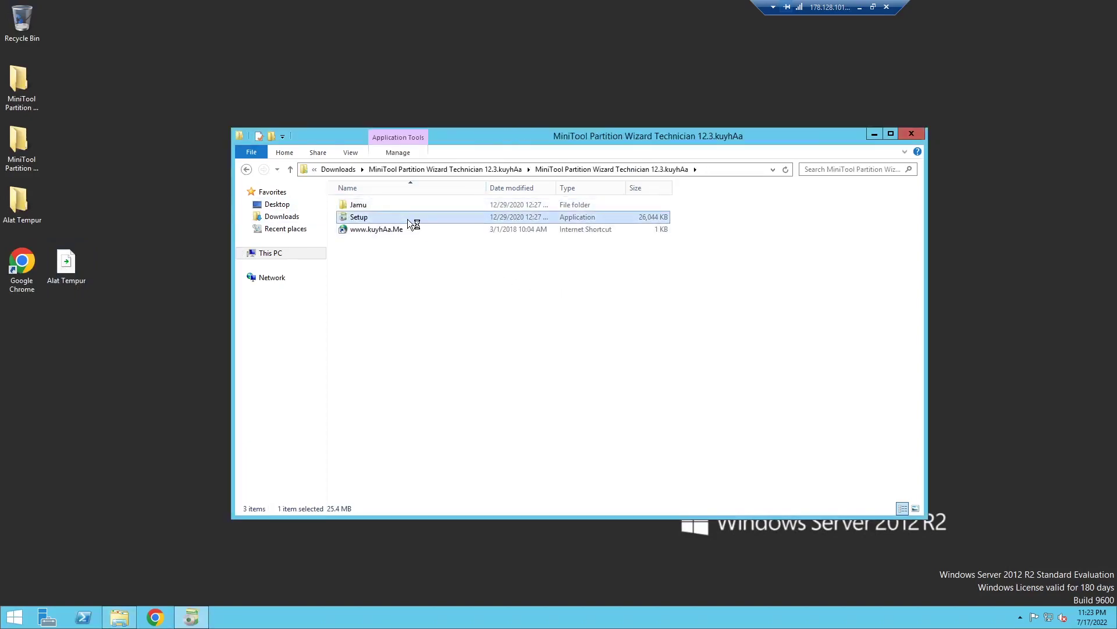
- Install MiniTool Partition Wizard 12, accepting the license agreement and keeping the default Start Menu folder
click(577, 331)
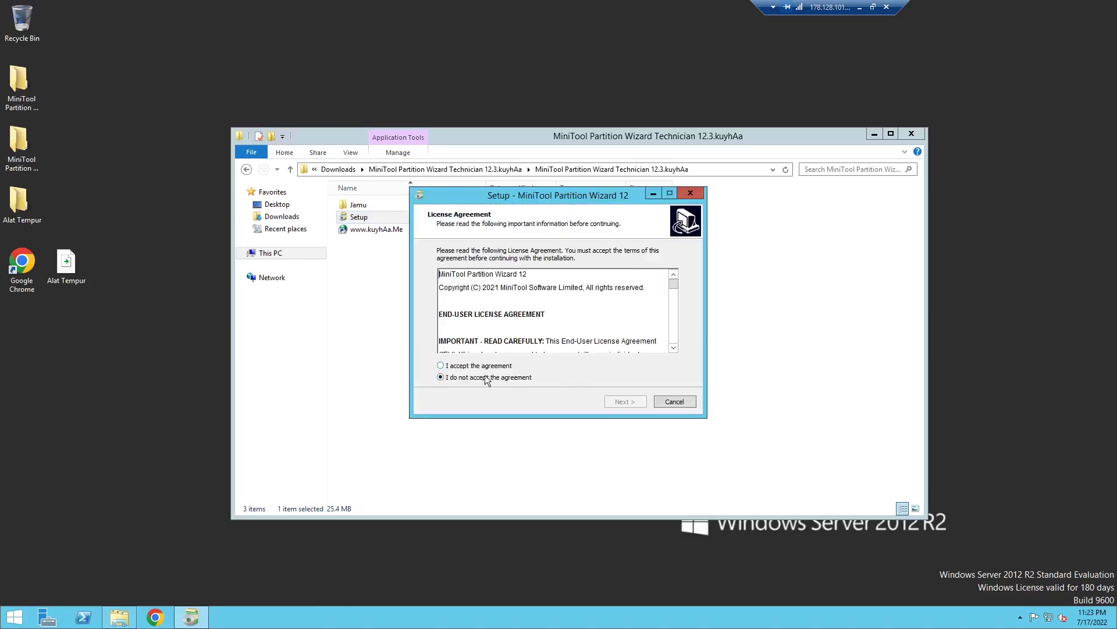
click(632, 401)
click(623, 401)
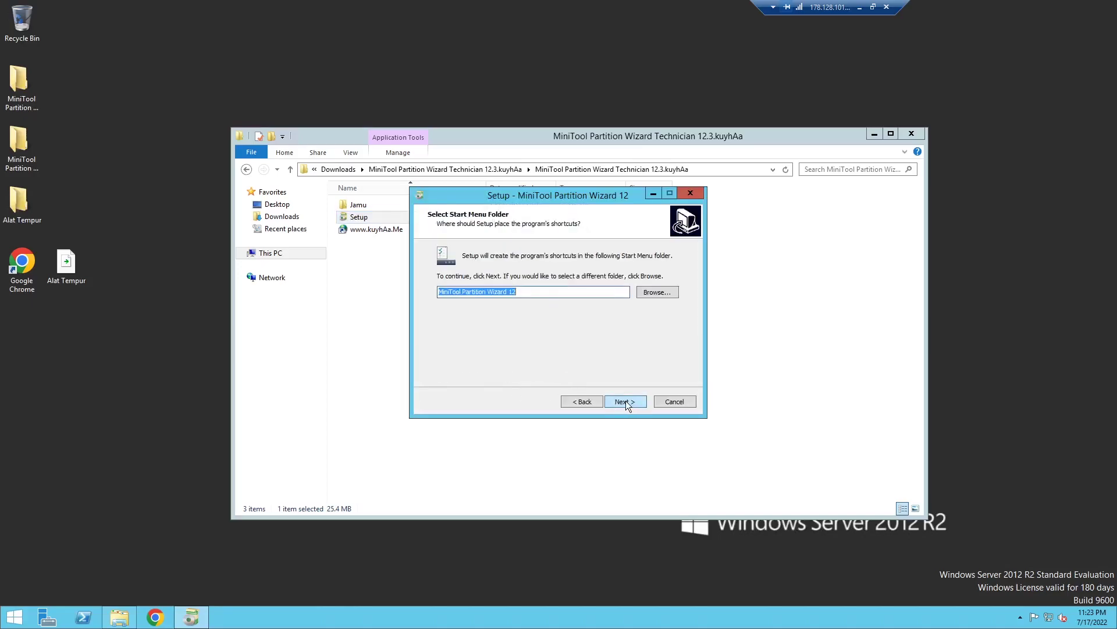
click(626, 400)
click(621, 399)
click(620, 400)
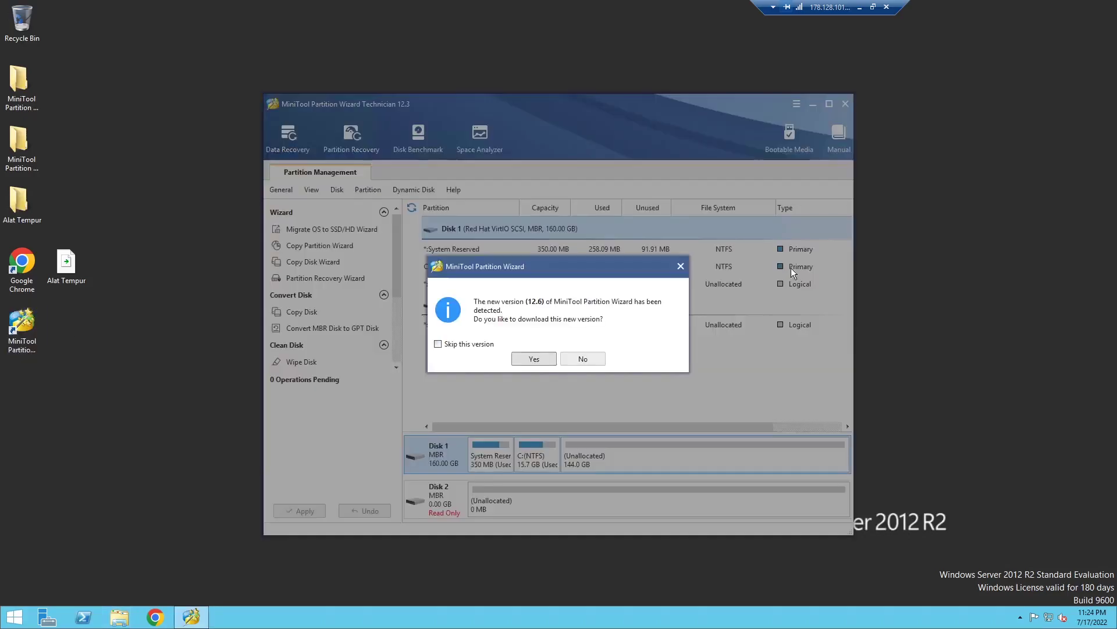
- Decline downloading version 12.6 of MiniTool Partition Wizard and select the 144 GB unallocated space on Disk 1
click(582, 359)
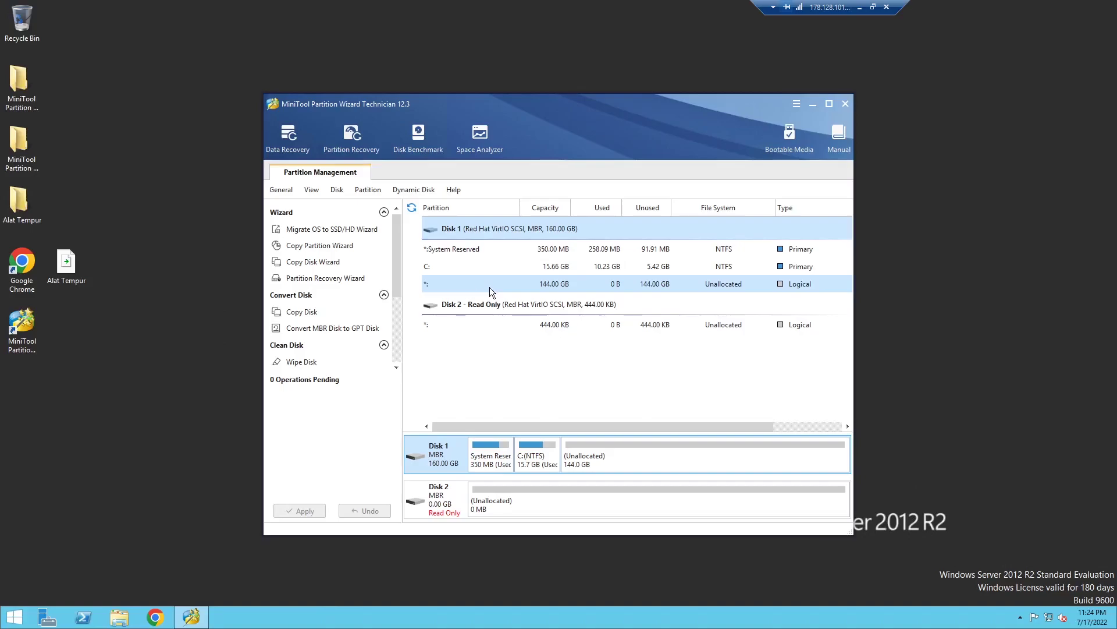
right_click(430, 285)
click(592, 381)
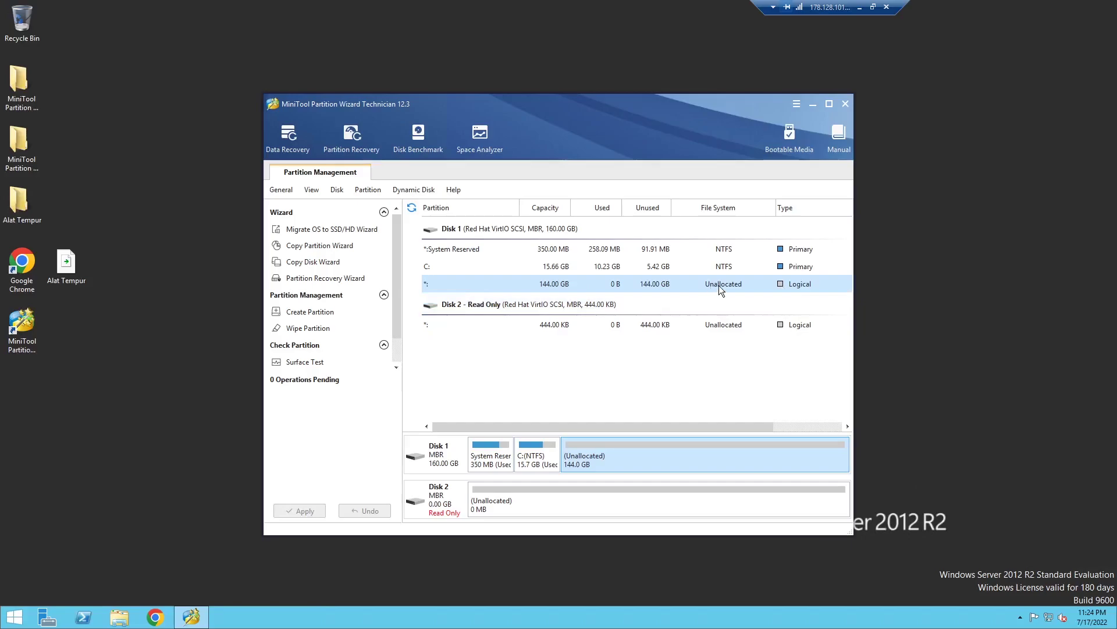
- Create a 144 GB primary NTFS partition D: in Disk 1's unallocated space, apply it, and check the drives in This PC
right_click(459, 290)
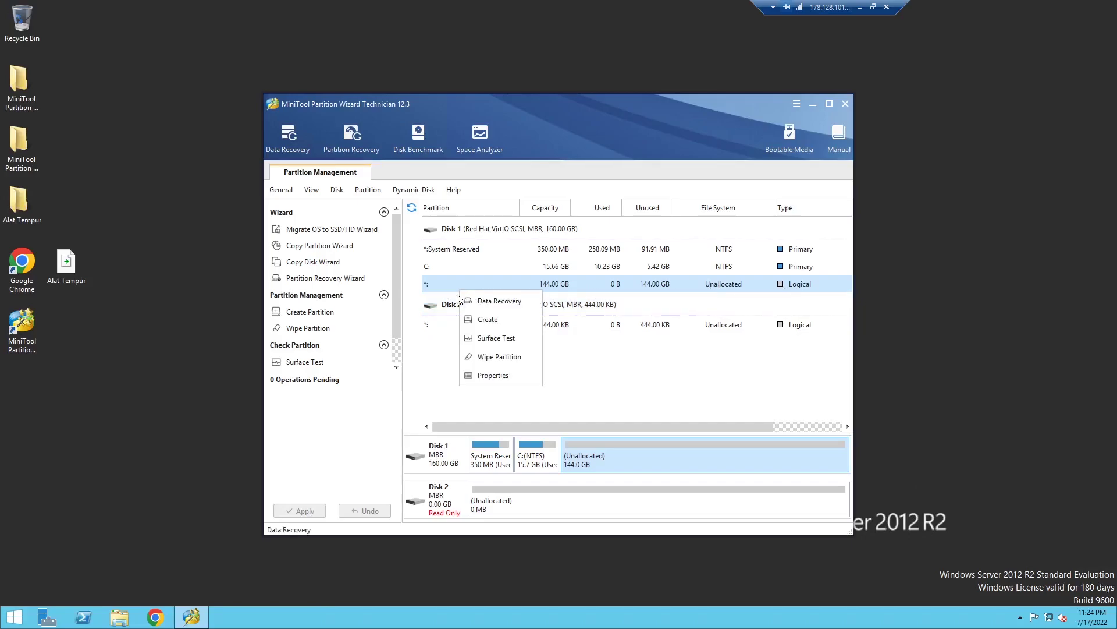
click(490, 320)
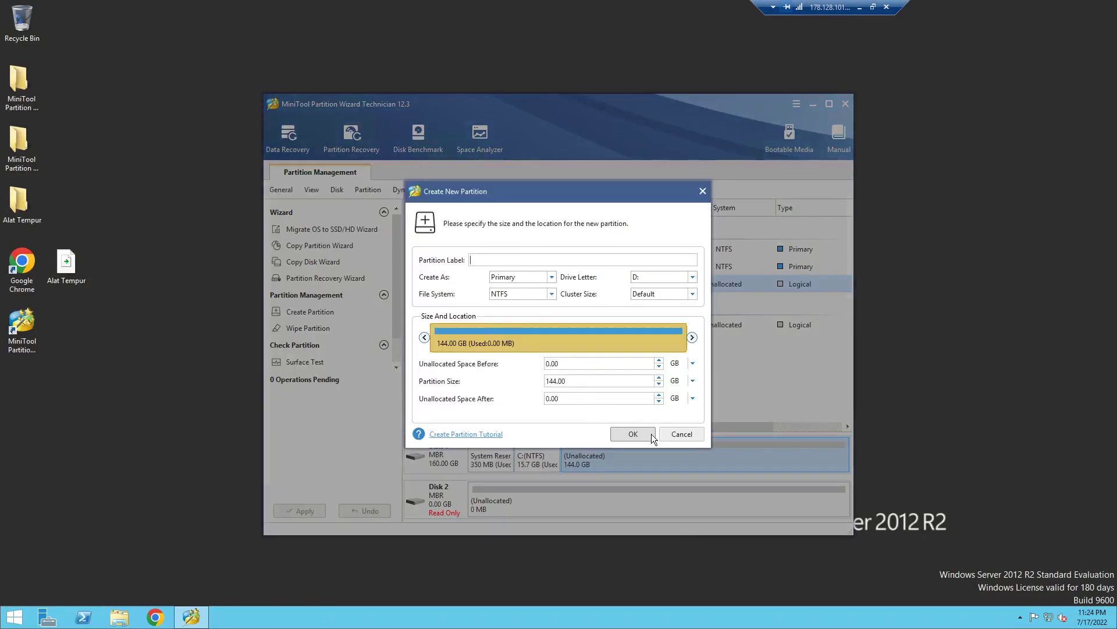
click(632, 434)
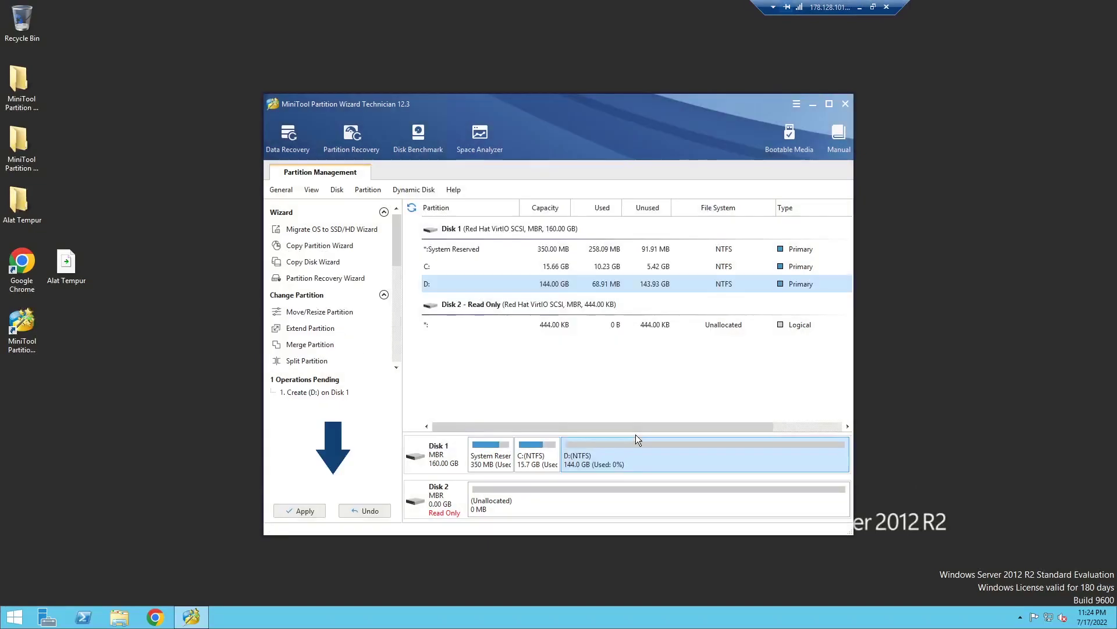
click(291, 511)
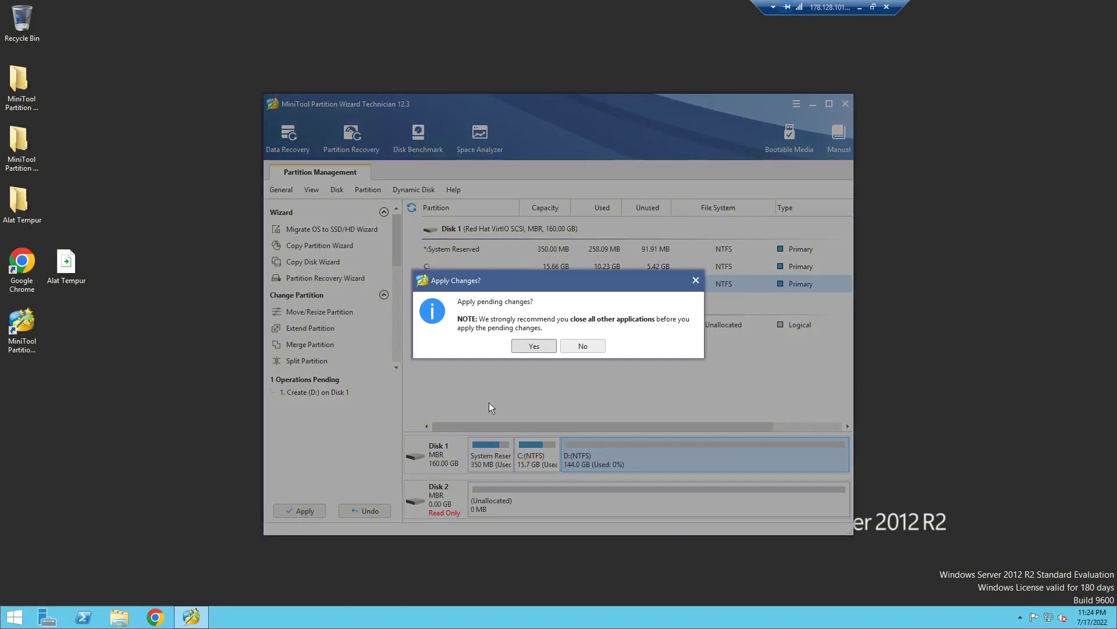
click(531, 347)
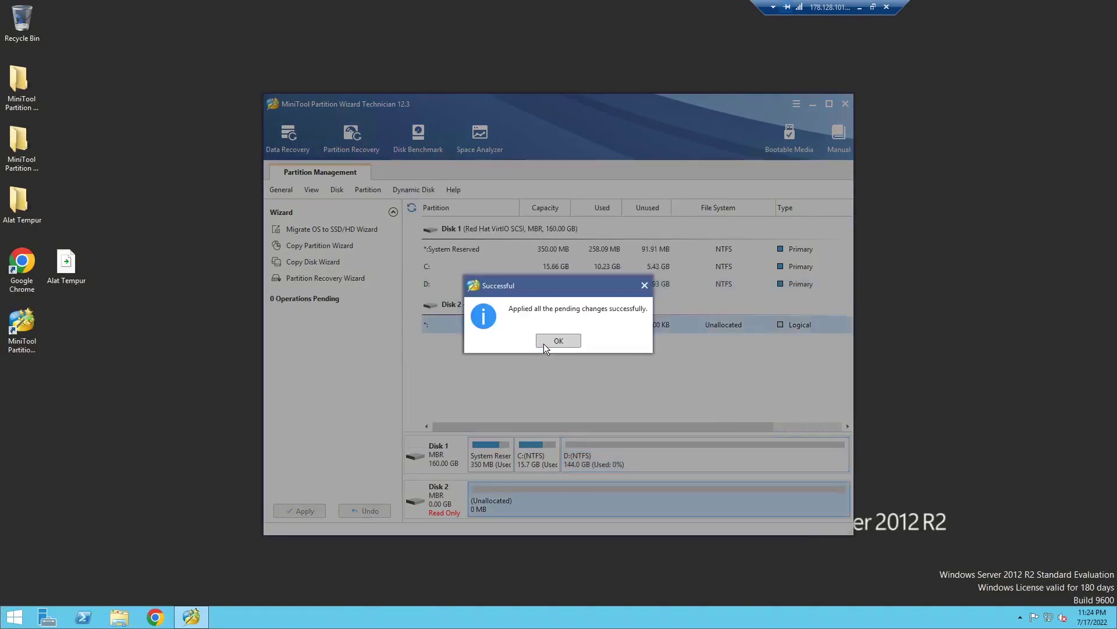
click(559, 340)
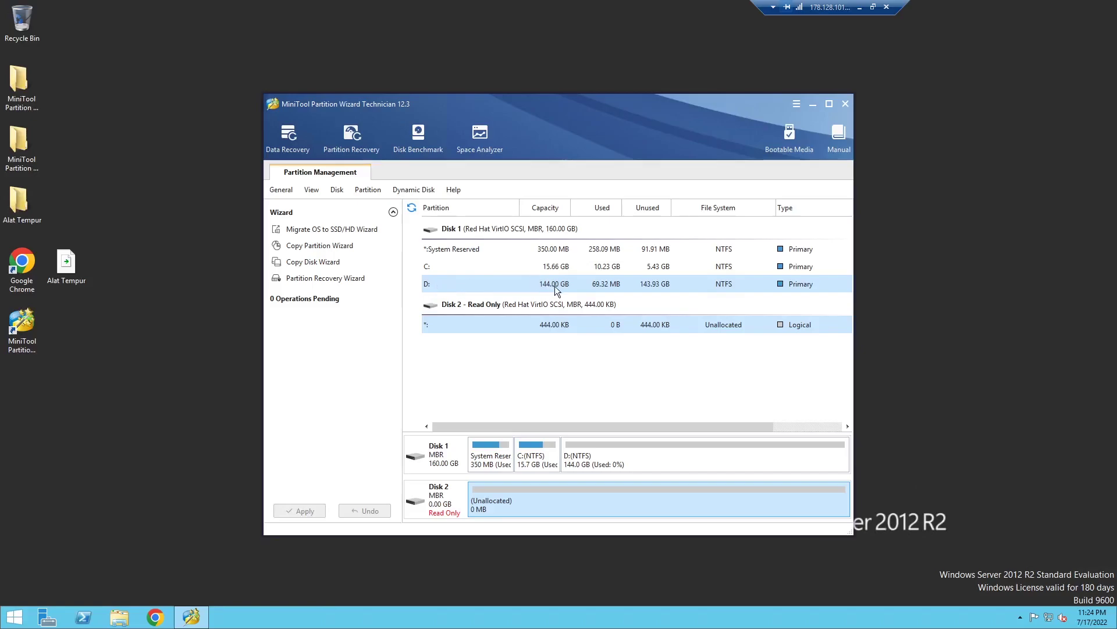
click(119, 620)
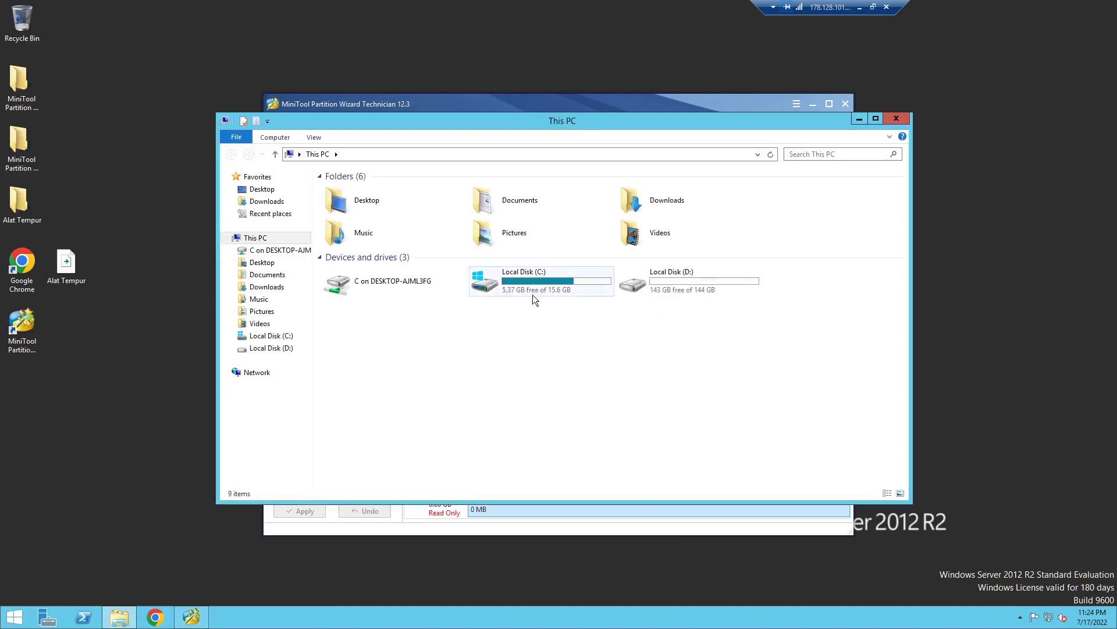
click(897, 119)
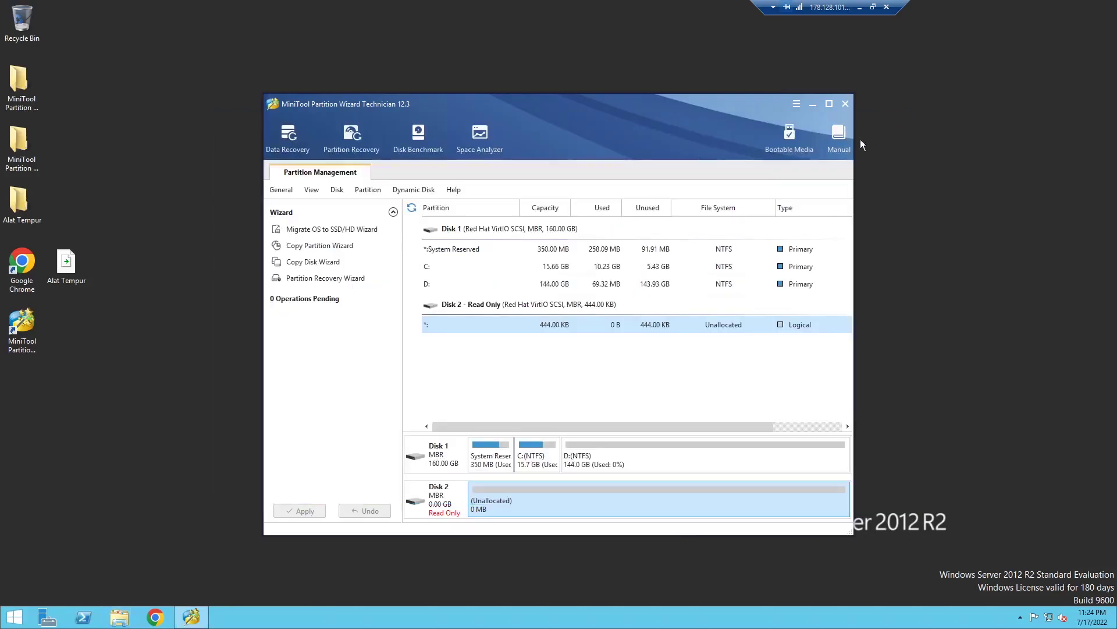
- Set up a merge of partition D: into C: on Disk 1, keeping merged_partition_content as the folder name
right_click(455, 284)
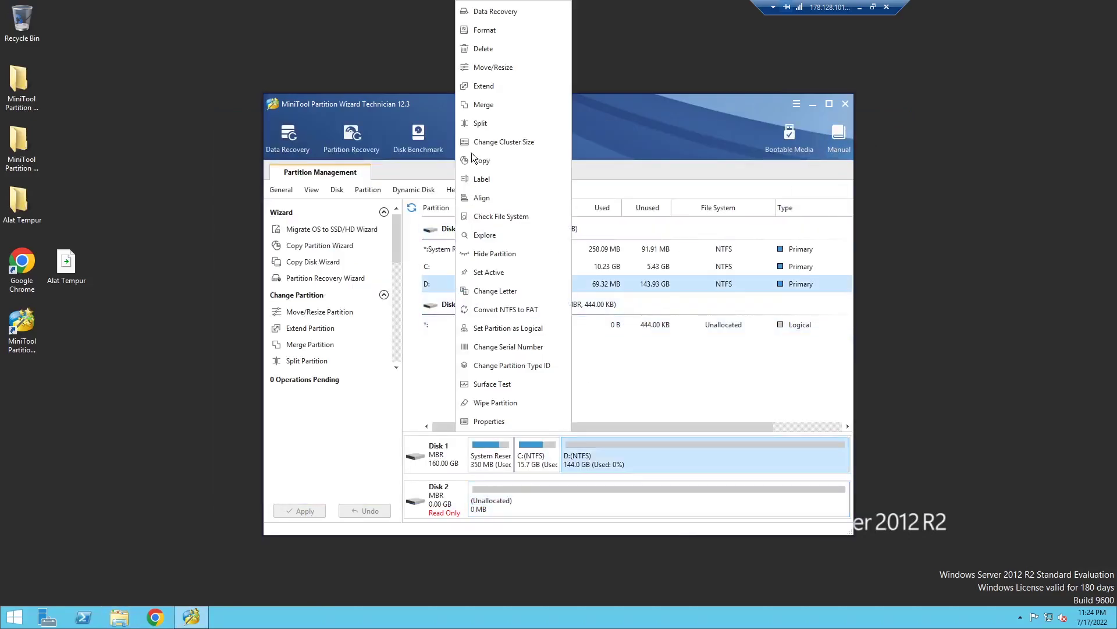
click(488, 109)
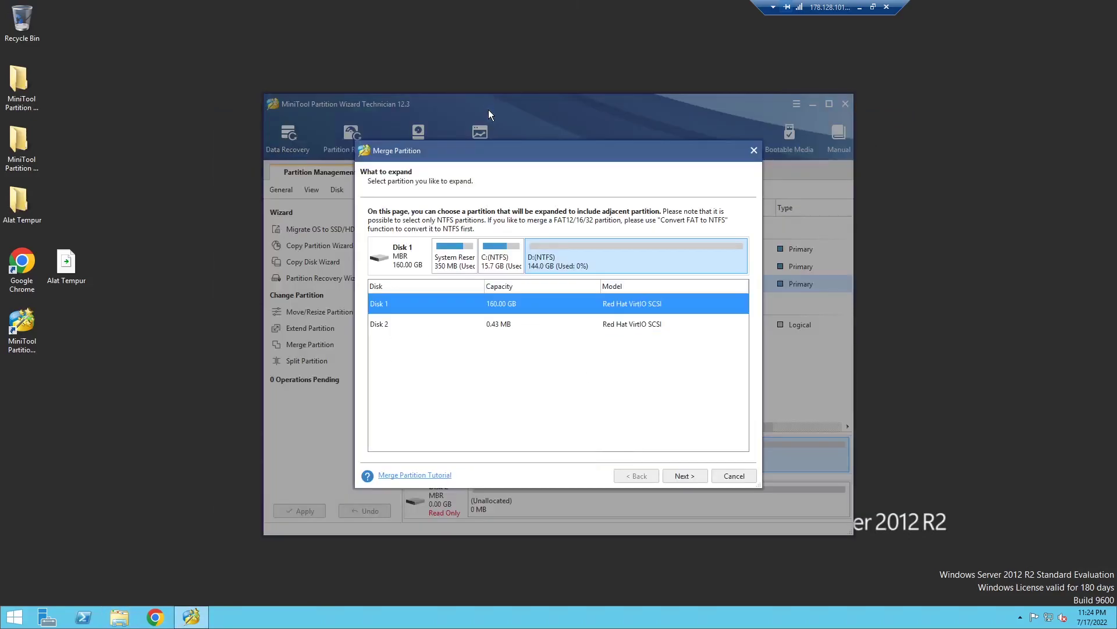
click(496, 262)
click(684, 476)
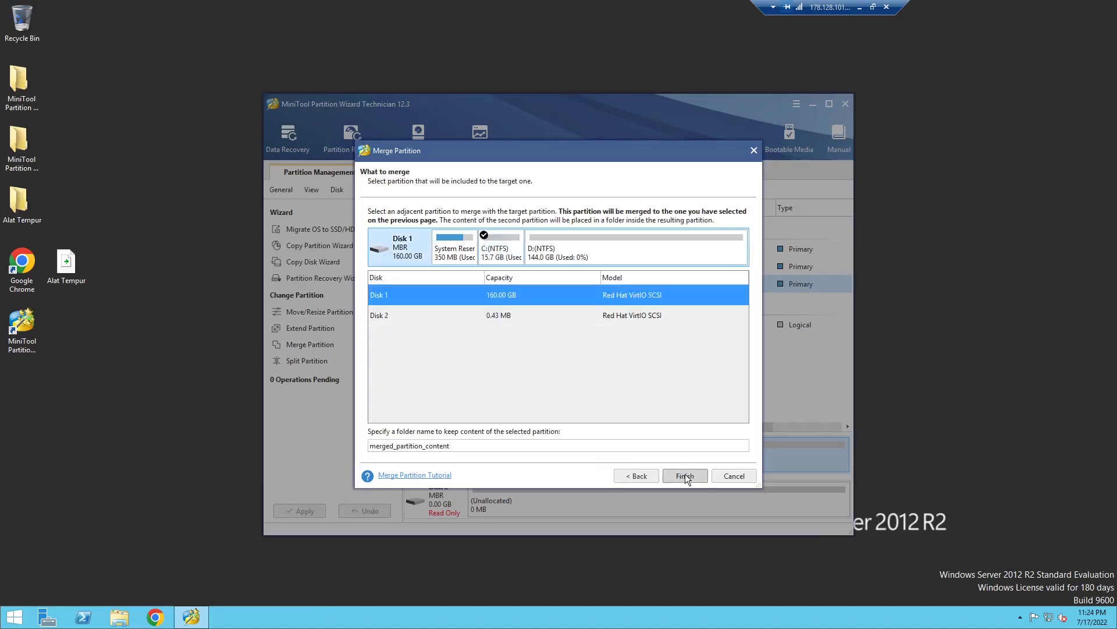
click(690, 476)
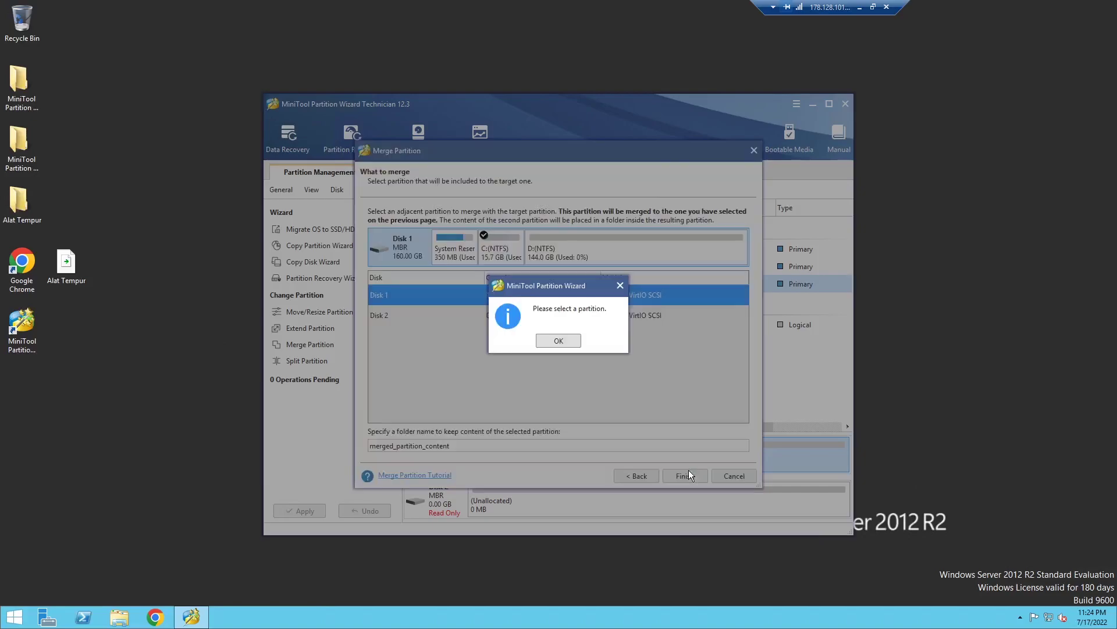
click(573, 342)
click(571, 262)
click(687, 475)
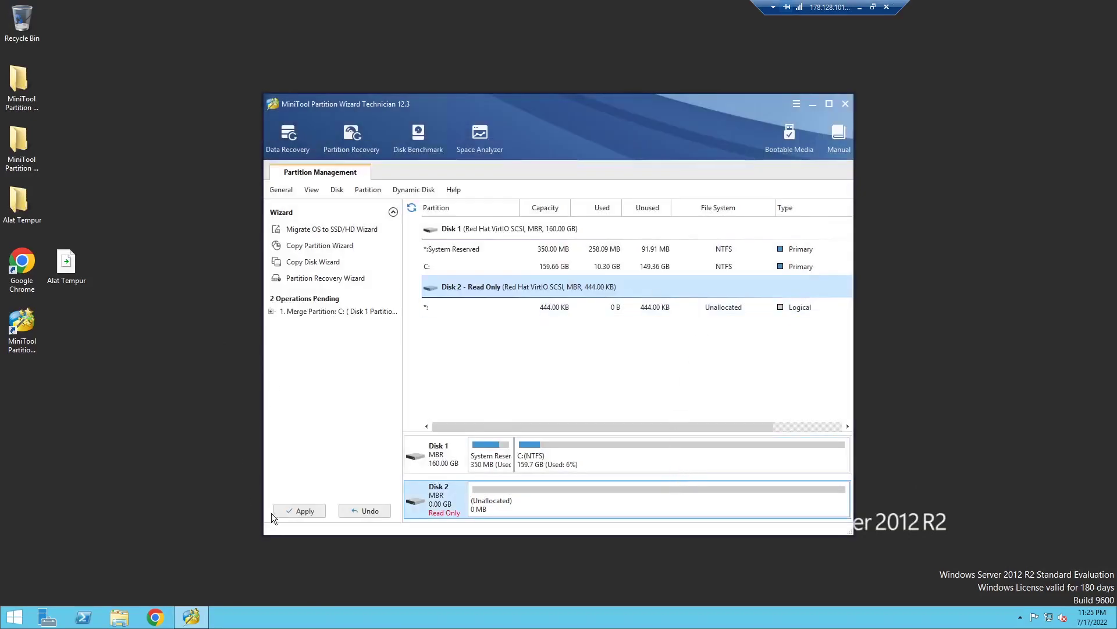
- Apply the pending partition merge and restart the server to carry it out
click(299, 511)
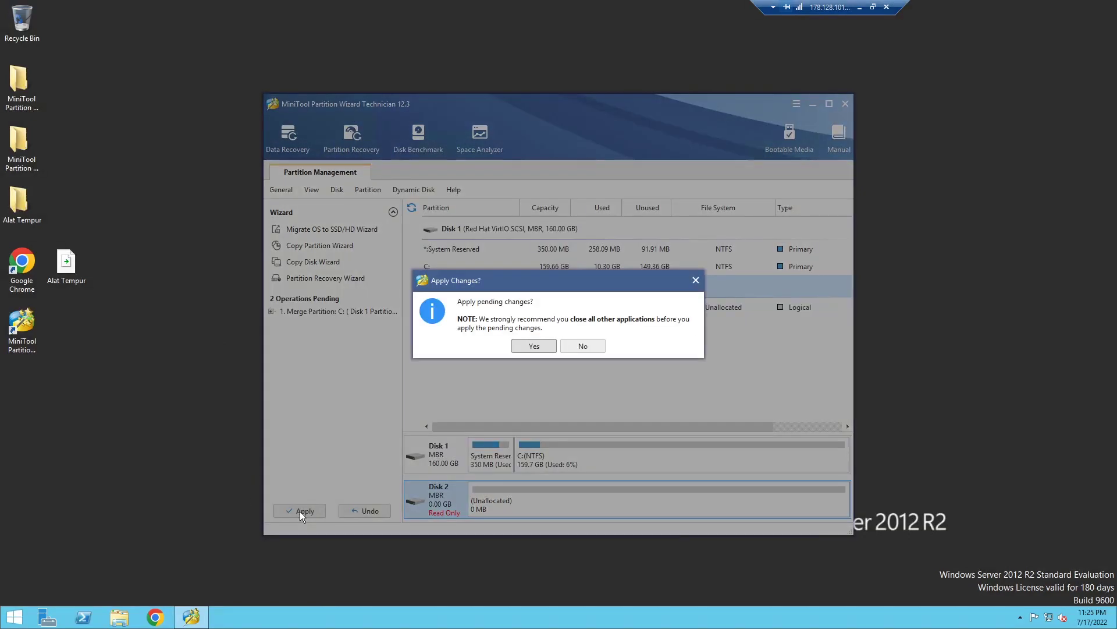
click(524, 349)
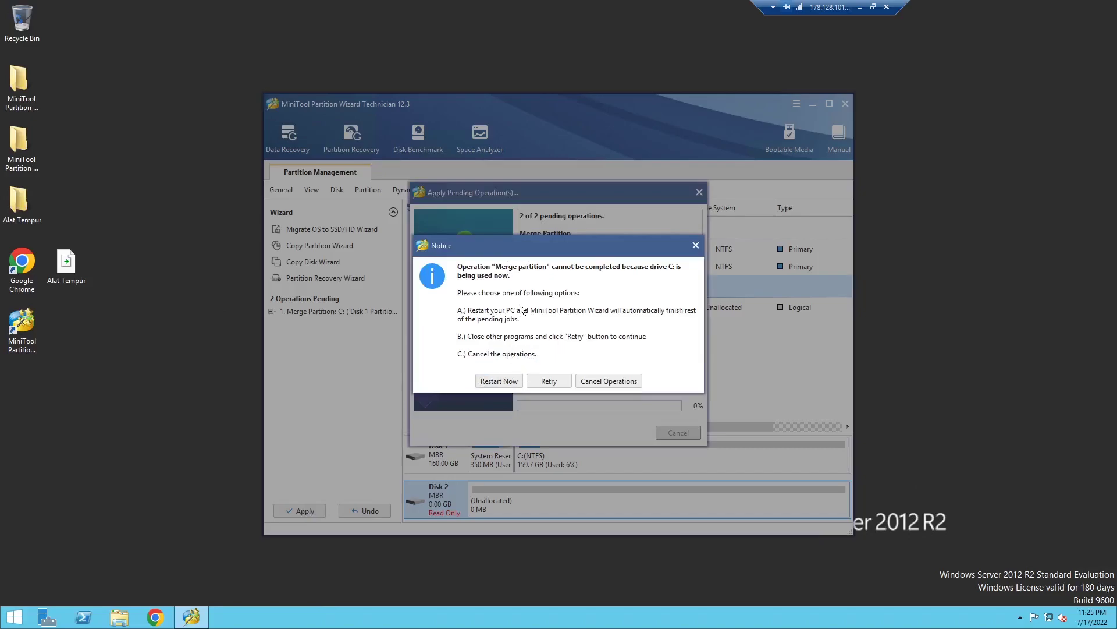
click(515, 382)
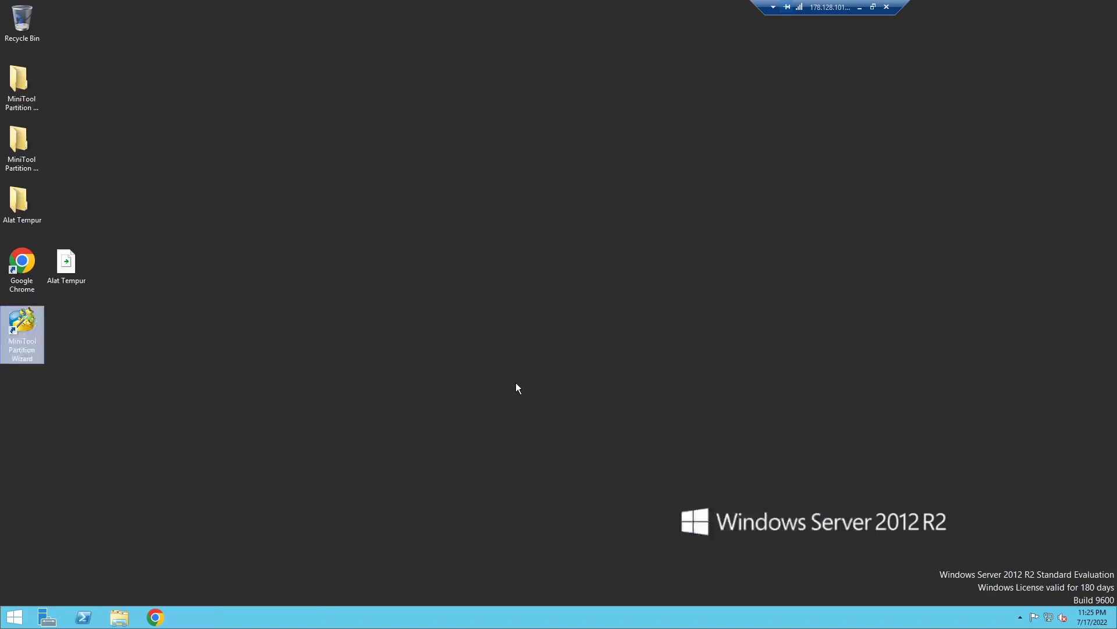
- Close the MiniTool download page and the disconnected Remote Desktop Connection window on the local computer
click(647, 319)
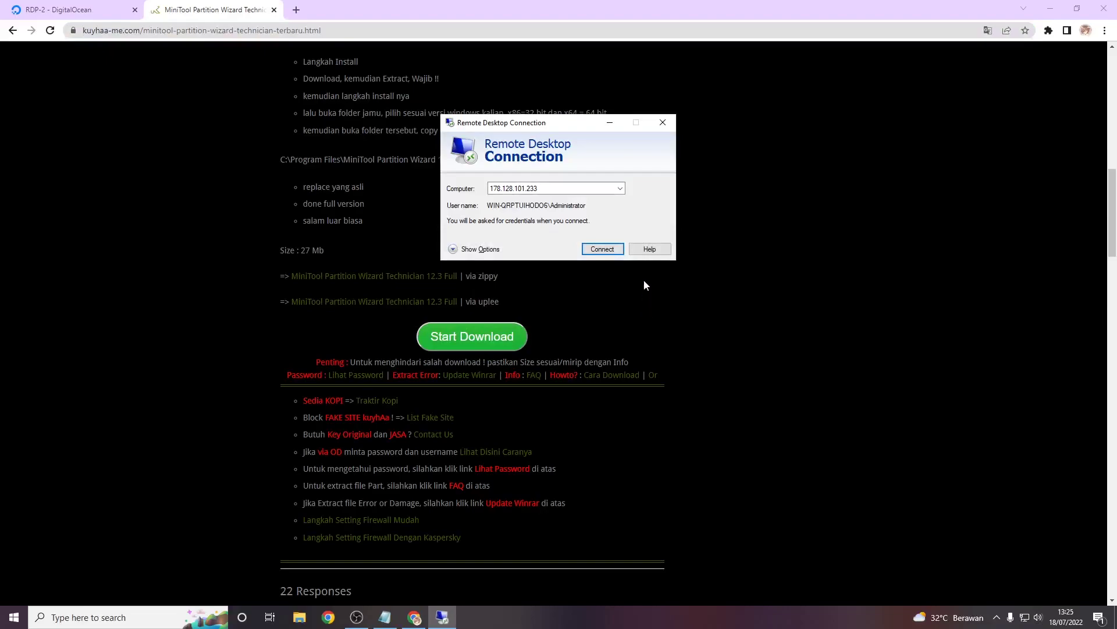
click(265, 29)
key(ctrl+w)
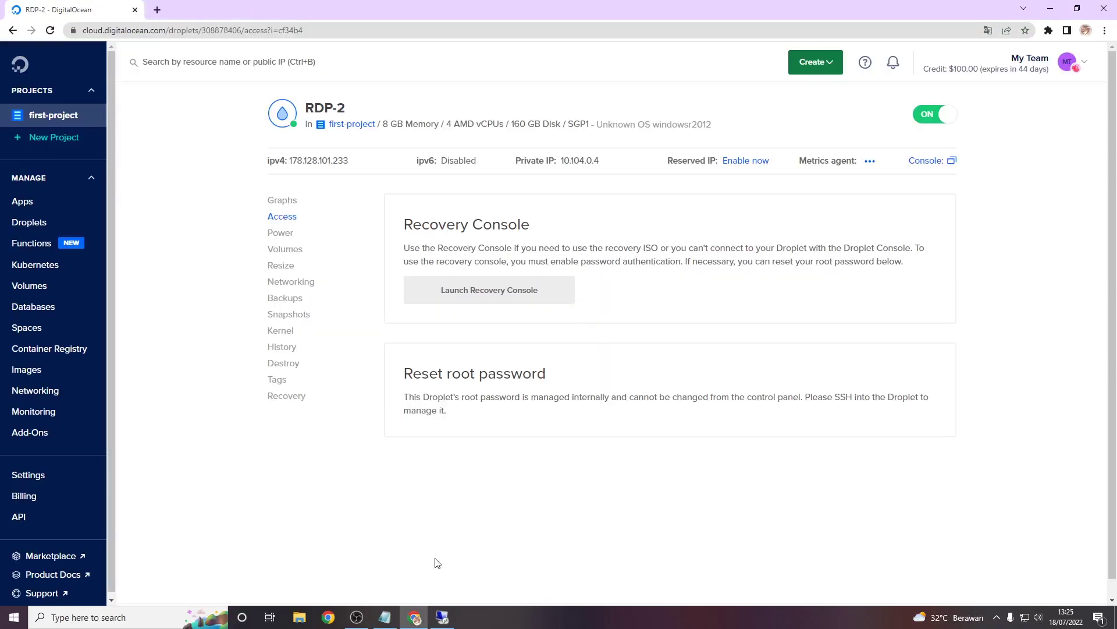
click(442, 618)
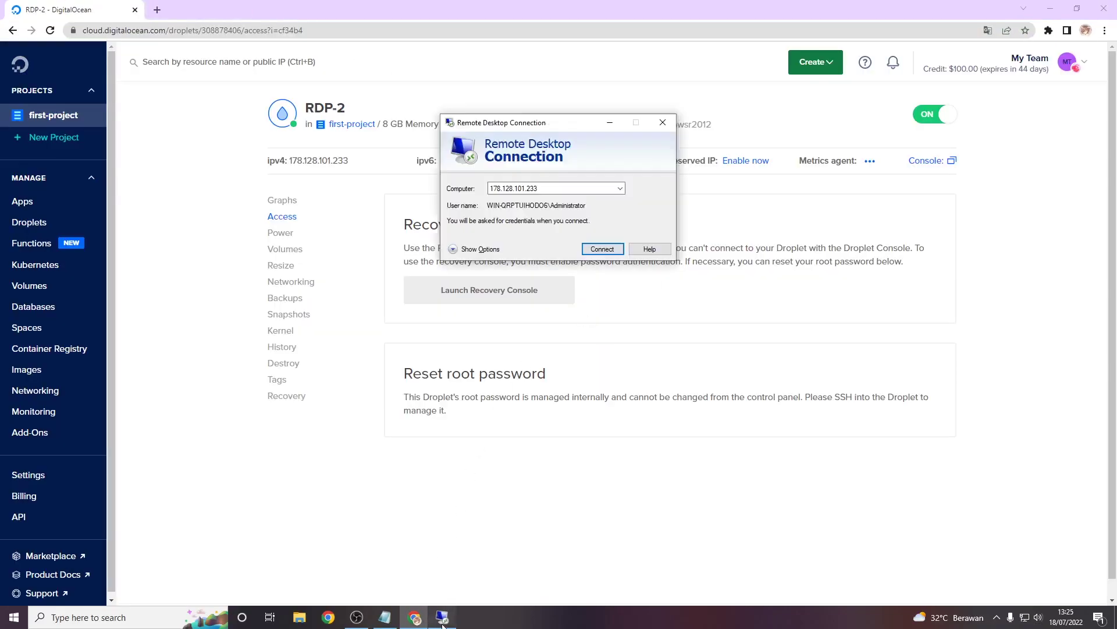
click(663, 122)
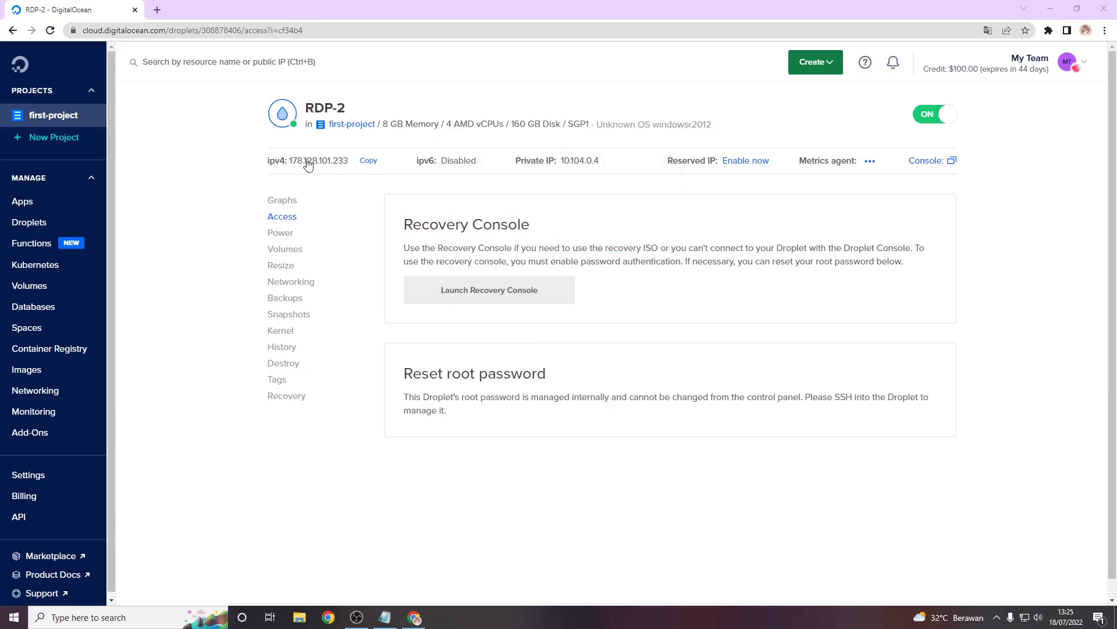
- Copy the RDP-2 droplet's ipv4 address and reconnect to 178.128.101.233 with Remote Desktop Connection
click(370, 162)
click(370, 161)
key(super)
text(re)
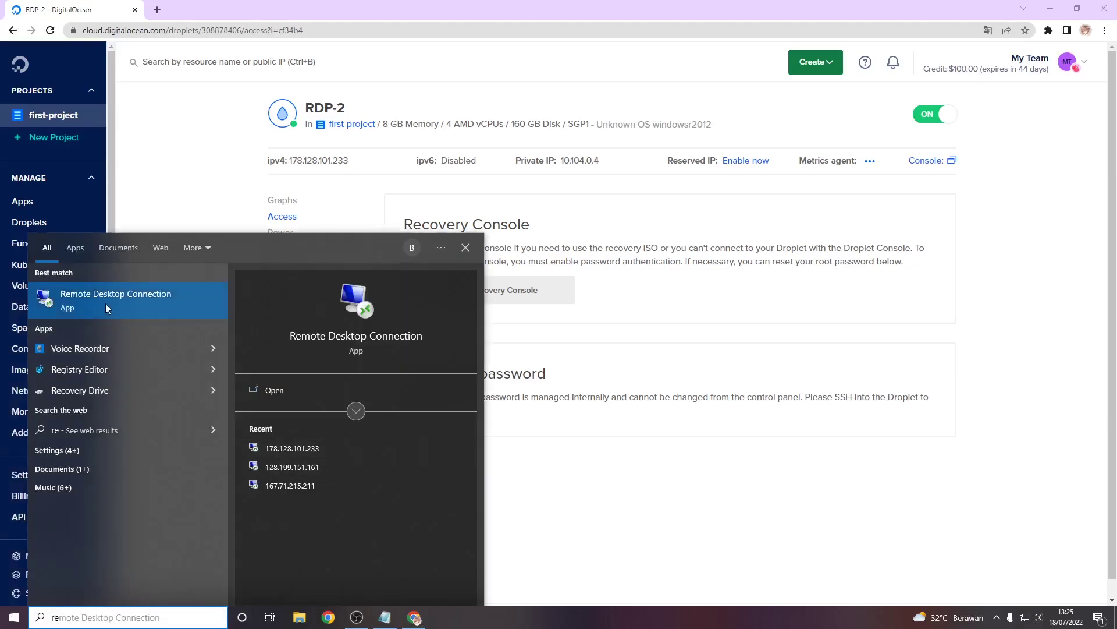
click(106, 309)
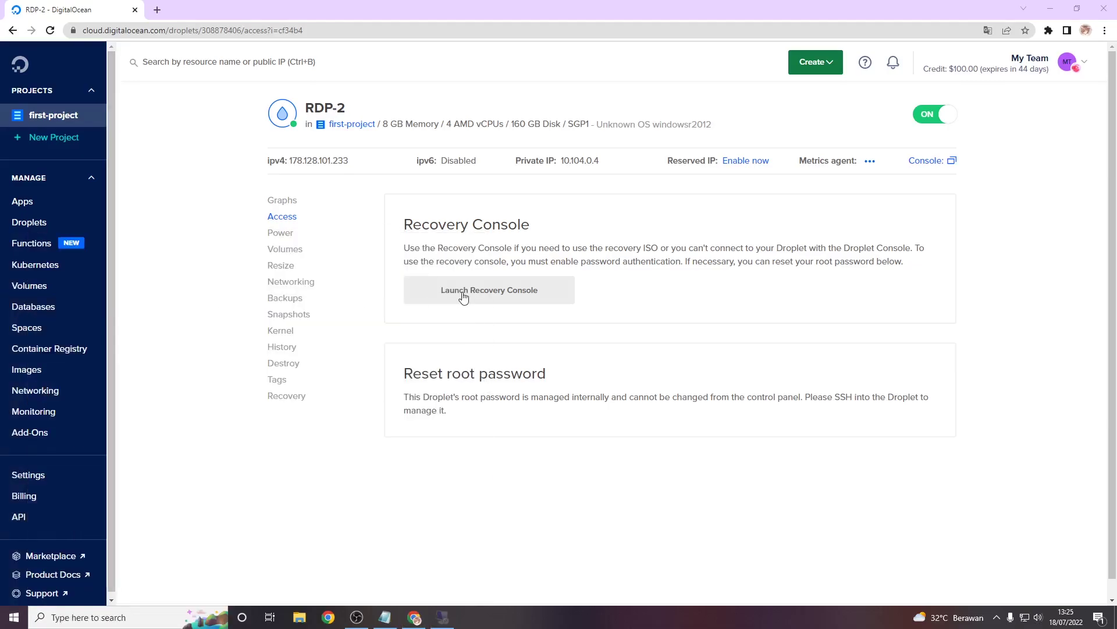
click(602, 248)
click(629, 248)
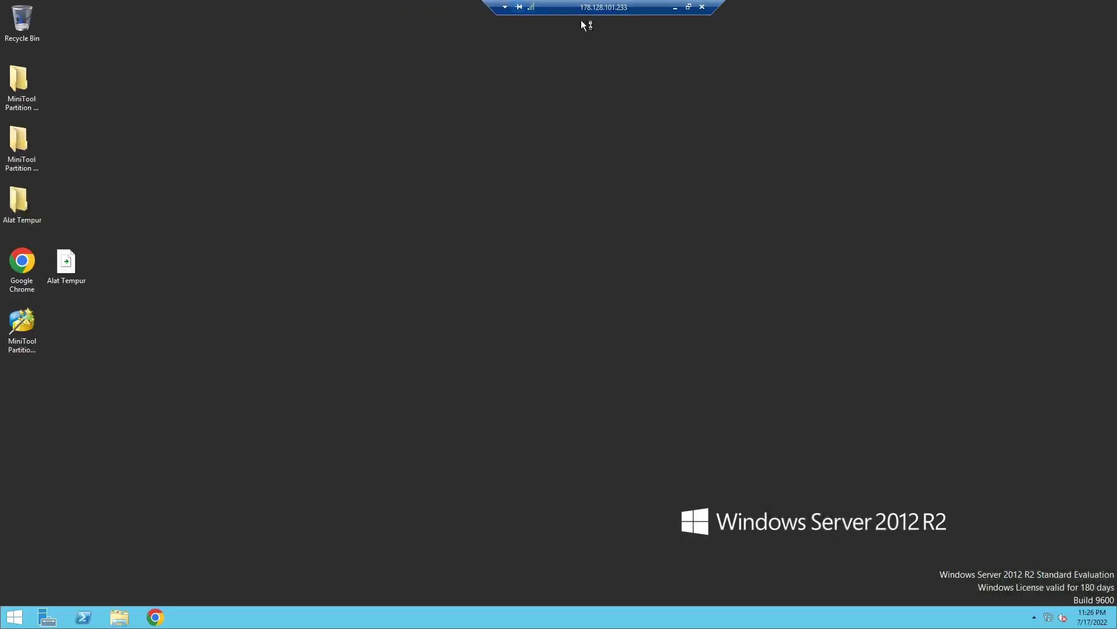
- Check drive C's capacity in This PC, and close the open windows before minimising the remote session
right_click(282, 208)
click(333, 241)
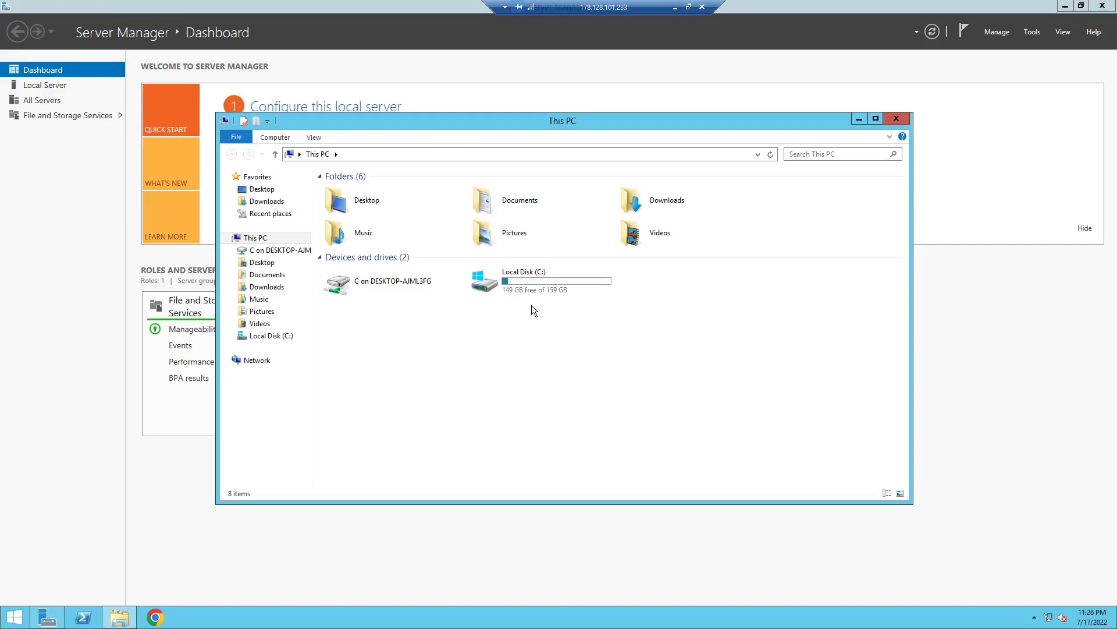
click(895, 120)
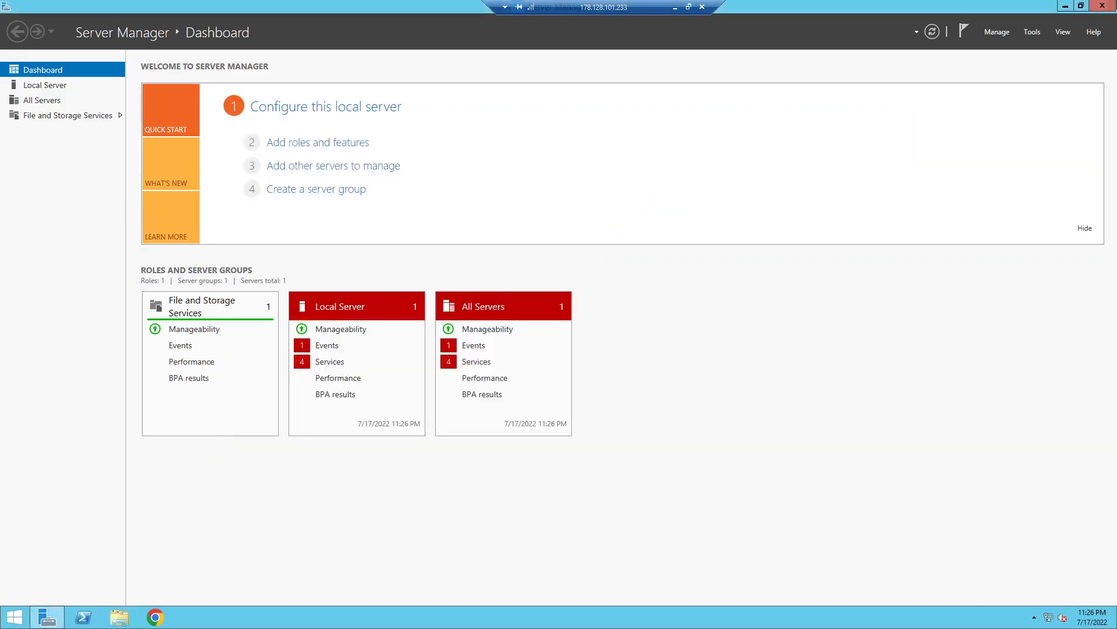
click(1102, 5)
click(675, 7)
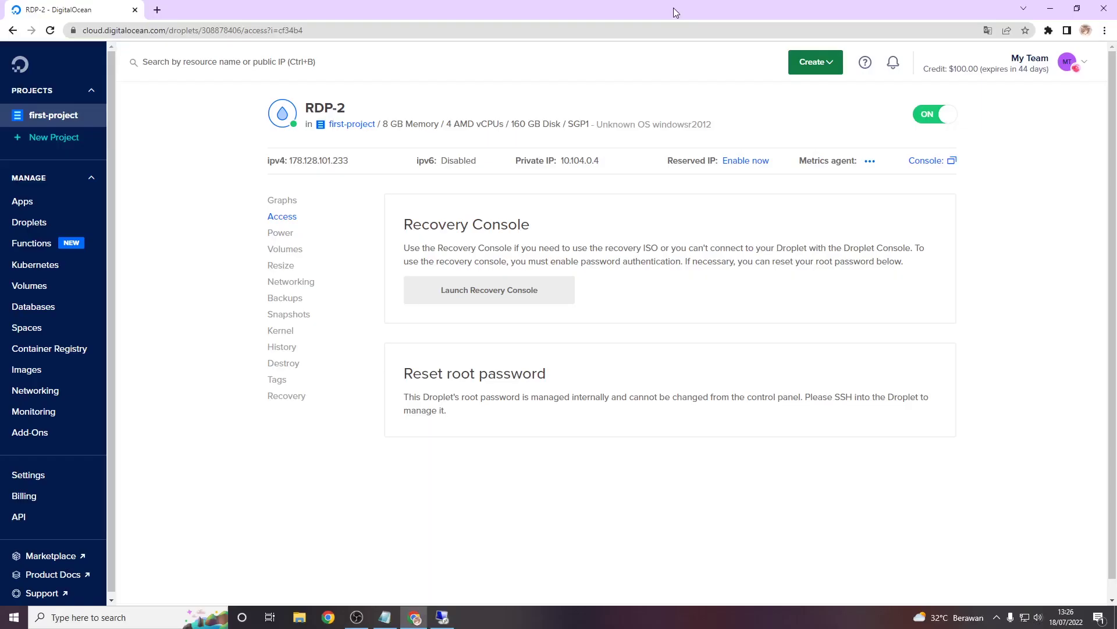